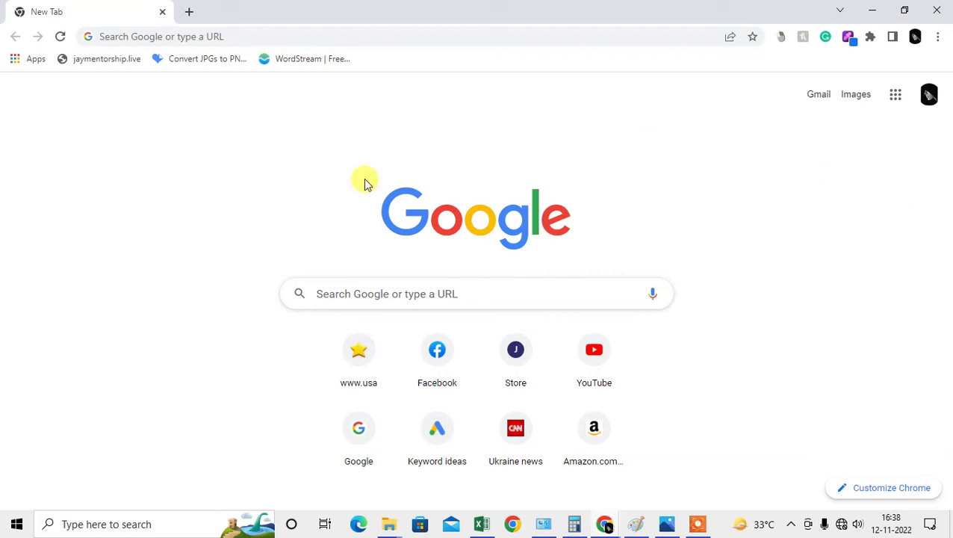
Remove the top past search and 'how to clear autofill on chrome' from the new-tab suggestions.
{"action": "left_click", "coordinate": [340, 293]}
{"action": "scroll", "coordinate": [362, 314], "scroll_direction": "down", "scroll_amount": 2}
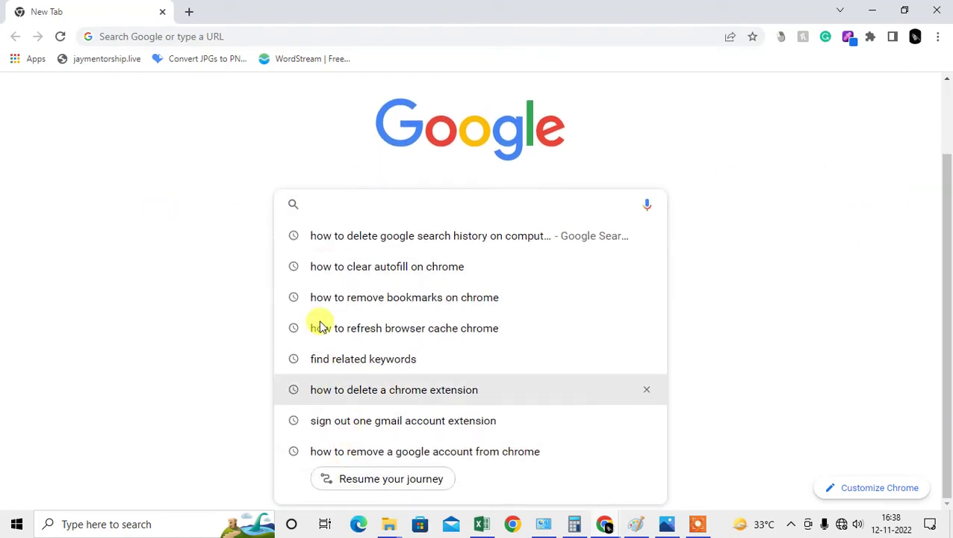
{"action": "left_click", "coordinate": [649, 236]}
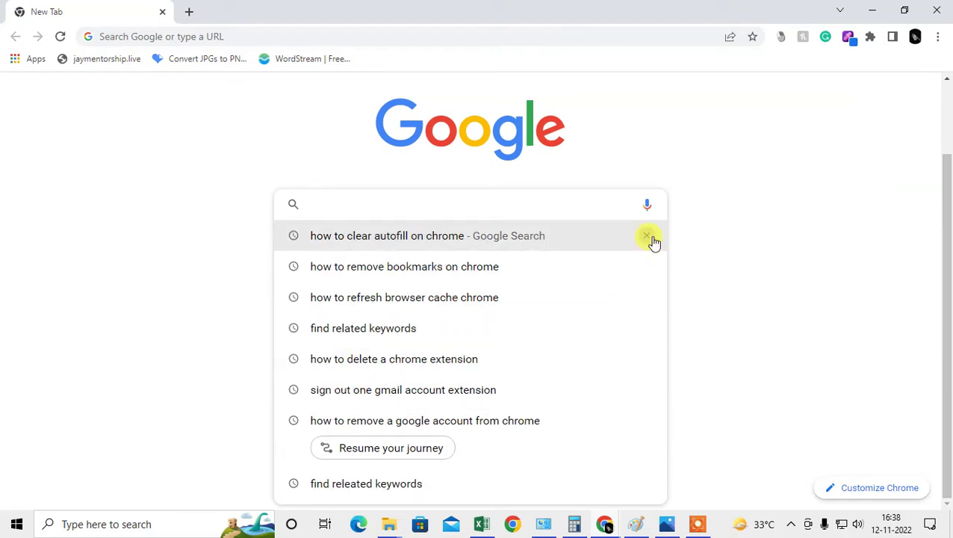
{"action": "left_click", "coordinate": [648, 237]}
{"action": "left_click", "coordinate": [649, 238]}
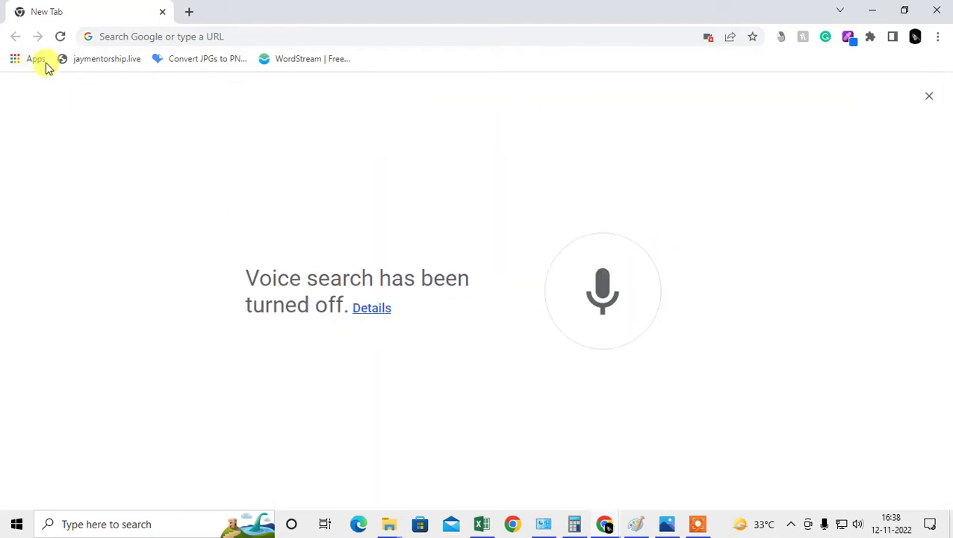
Close the voice search tab and remove 'how to refresh browser cache chrome' from the suggestions.
{"action": "left_click", "coordinate": [188, 13]}
{"action": "left_click", "coordinate": [154, 15]}
{"action": "left_click", "coordinate": [163, 12]}
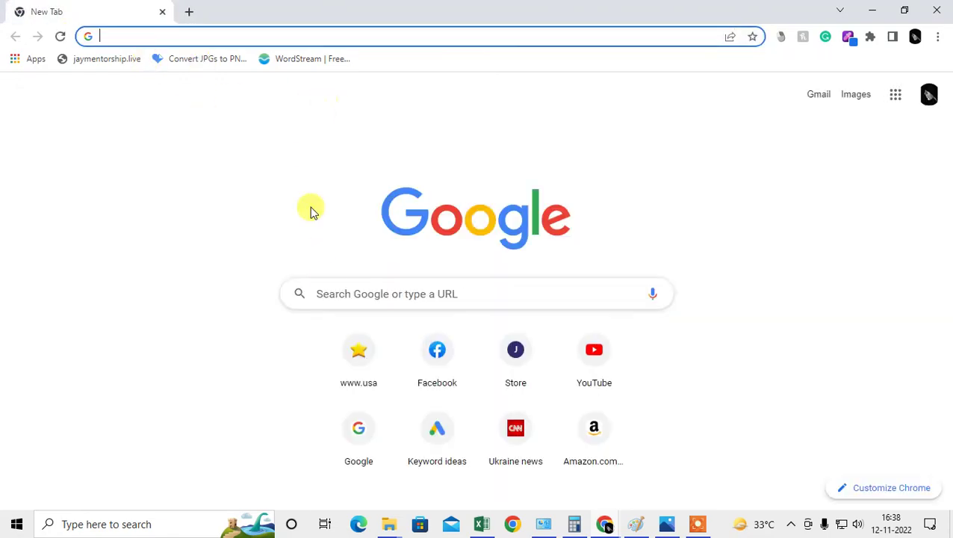
{"action": "left_click", "coordinate": [343, 286]}
{"action": "scroll", "coordinate": [658, 312], "scroll_direction": "down", "scroll_amount": 1}
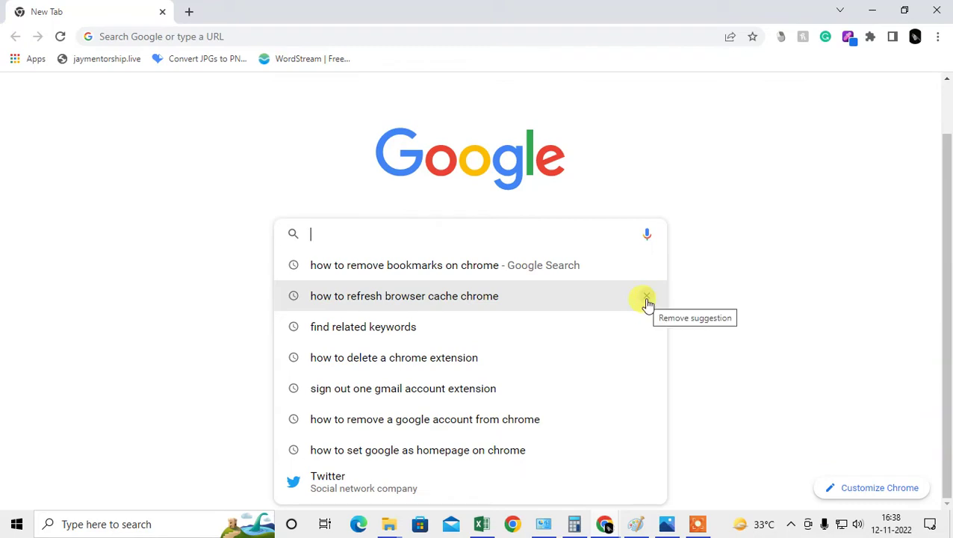
{"action": "left_click", "coordinate": [647, 299]}
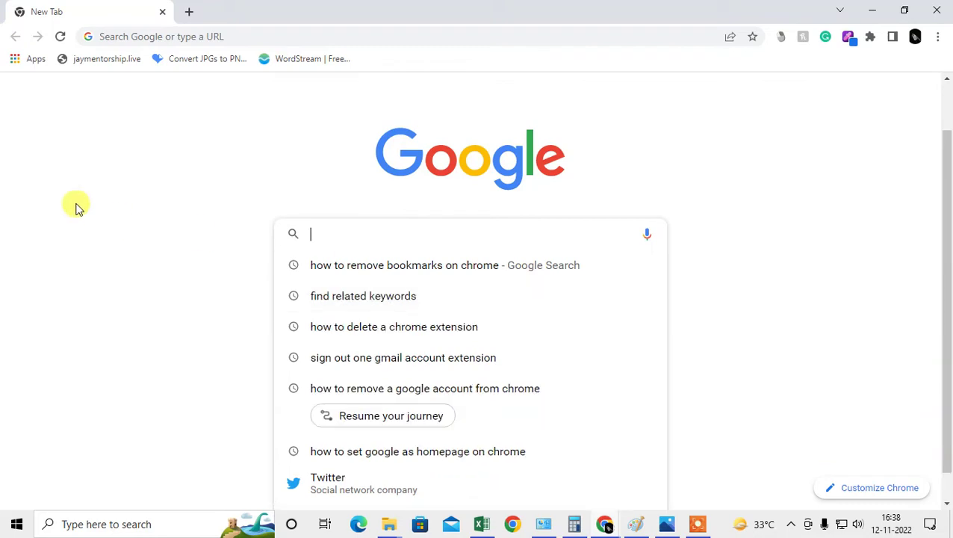
{"action": "left_click", "coordinate": [178, 186]}
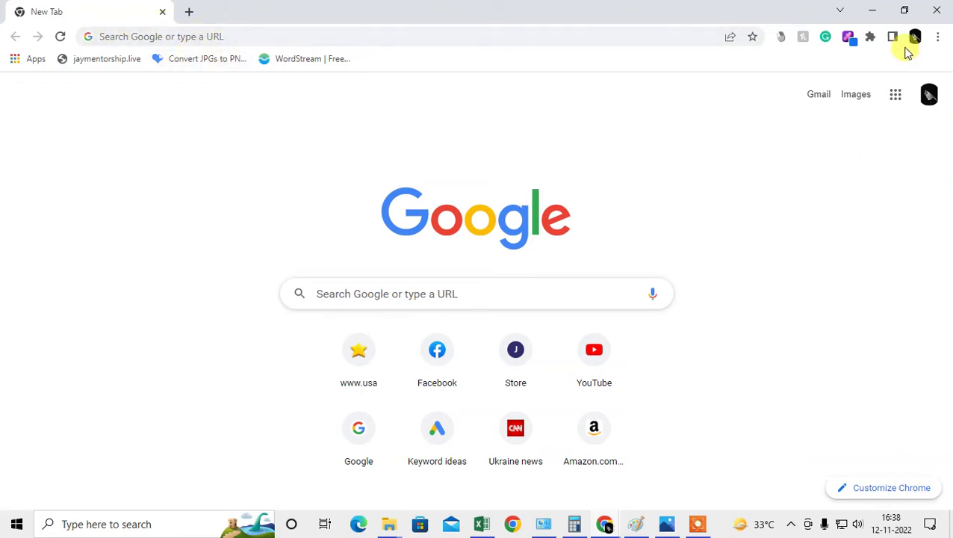
{"action": "left_click", "coordinate": [939, 37]}
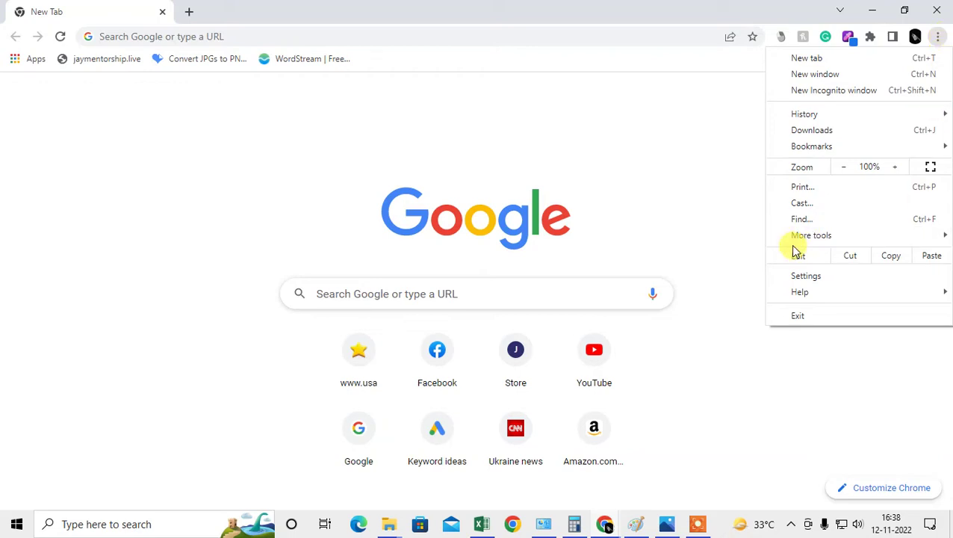
Open Chrome Settings, then go to the full History page through the menu's History submenu.
{"action": "left_click", "coordinate": [801, 277]}
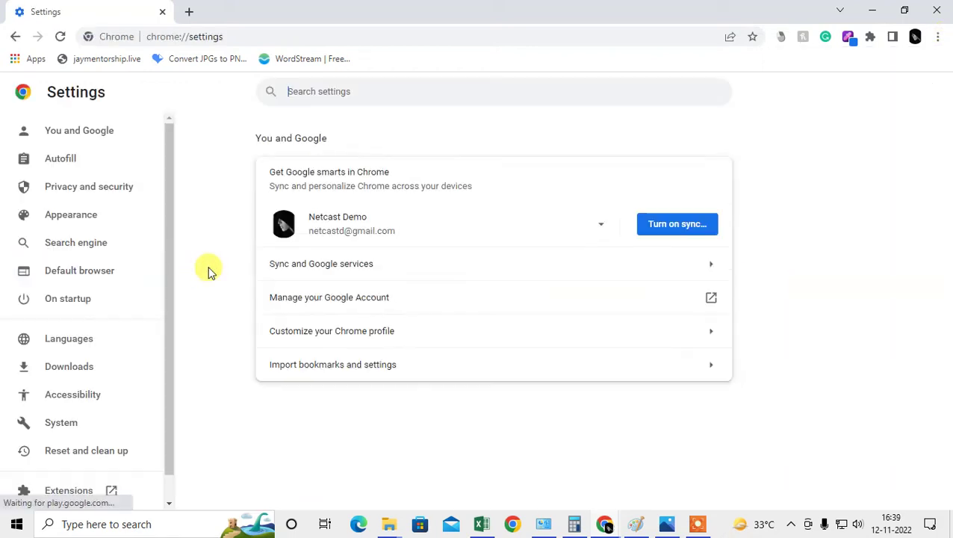
{"action": "left_click", "coordinate": [938, 39]}
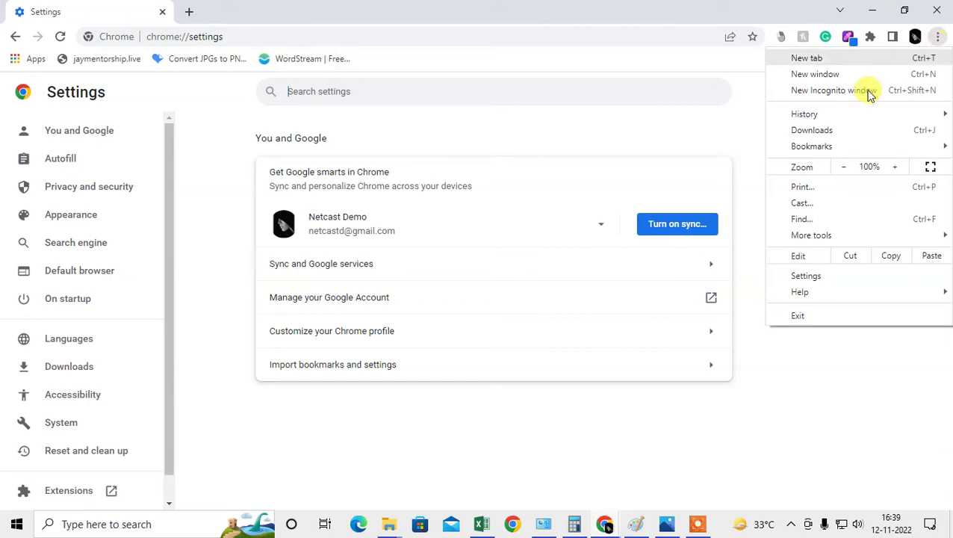
{"action": "mouse_move", "coordinate": [822, 115]}
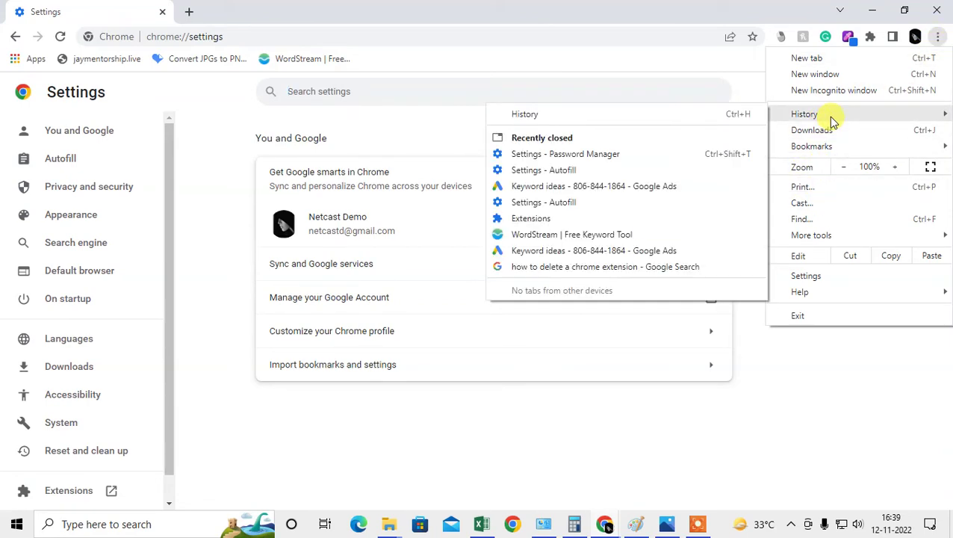
{"action": "left_click", "coordinate": [538, 121]}
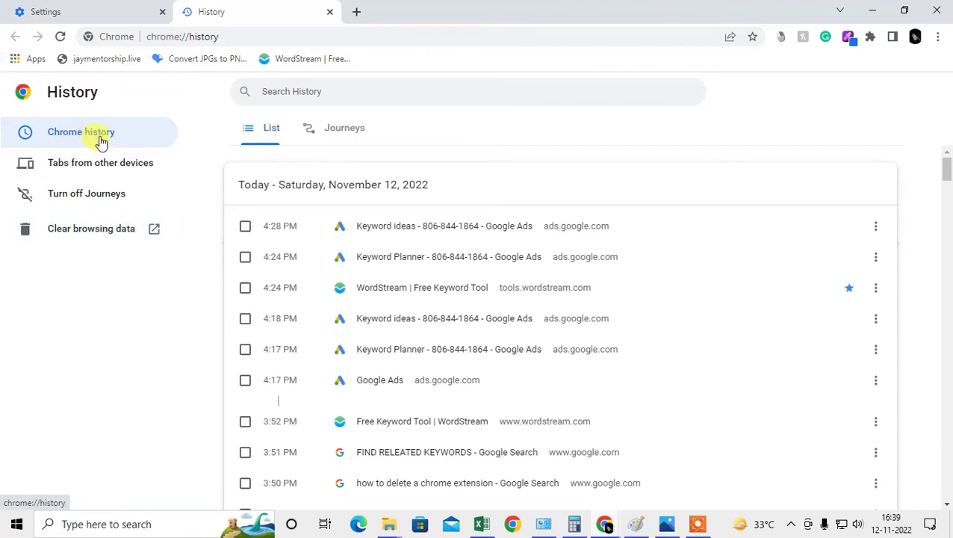
{"action": "left_click", "coordinate": [245, 226]}
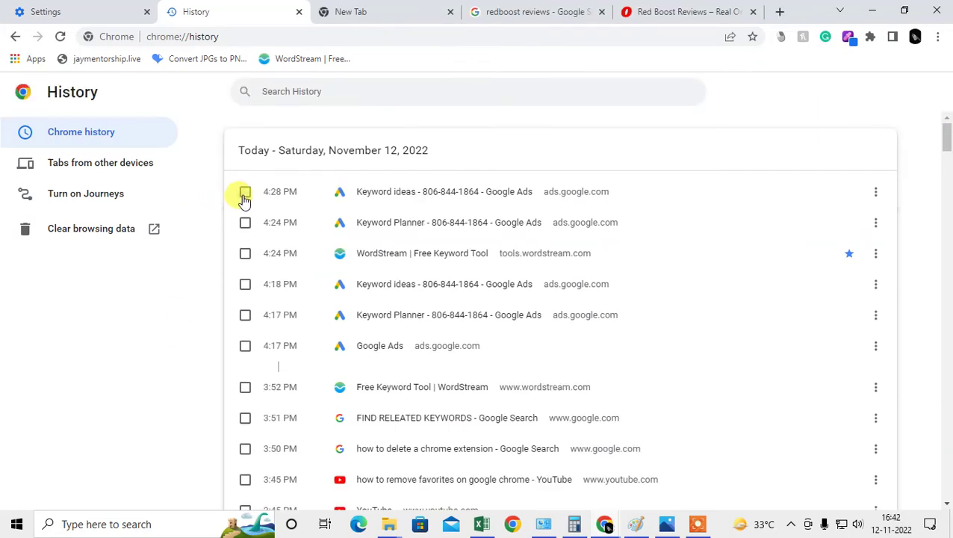
{"action": "left_click", "coordinate": [245, 193]}
{"action": "left_click", "coordinate": [246, 195]}
{"action": "left_click", "coordinate": [876, 193]}
{"action": "left_click", "coordinate": [381, 163]}
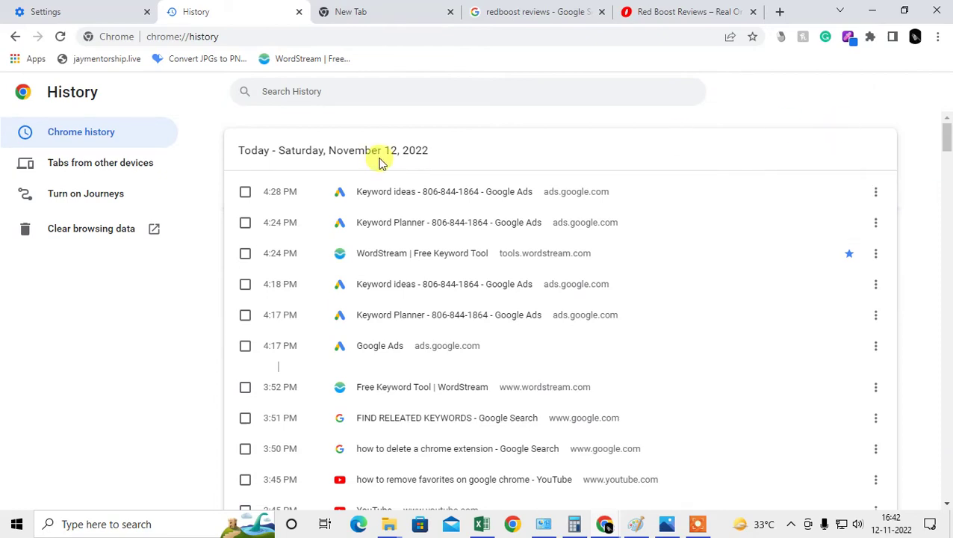
{"action": "scroll", "coordinate": [276, 299], "scroll_direction": "down", "scroll_amount": 2}
{"action": "scroll", "coordinate": [283, 309], "scroll_direction": "up", "scroll_amount": 2}
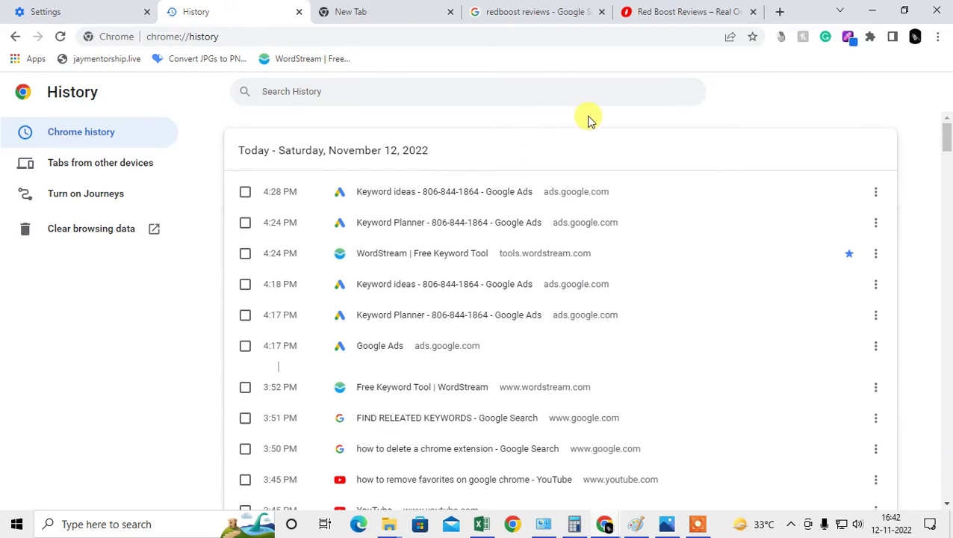
{"action": "key", "text": "ctrl+a"}
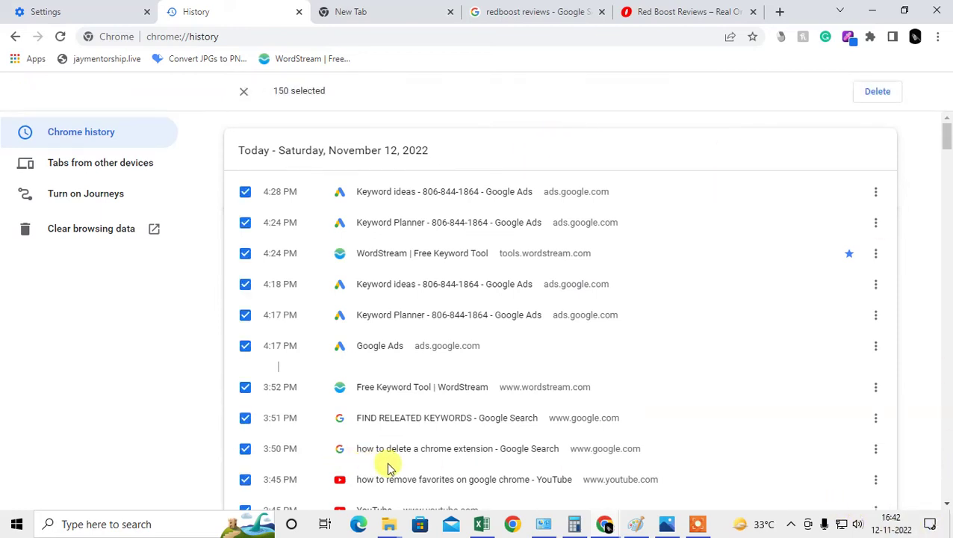
{"action": "left_click", "coordinate": [696, 522]}
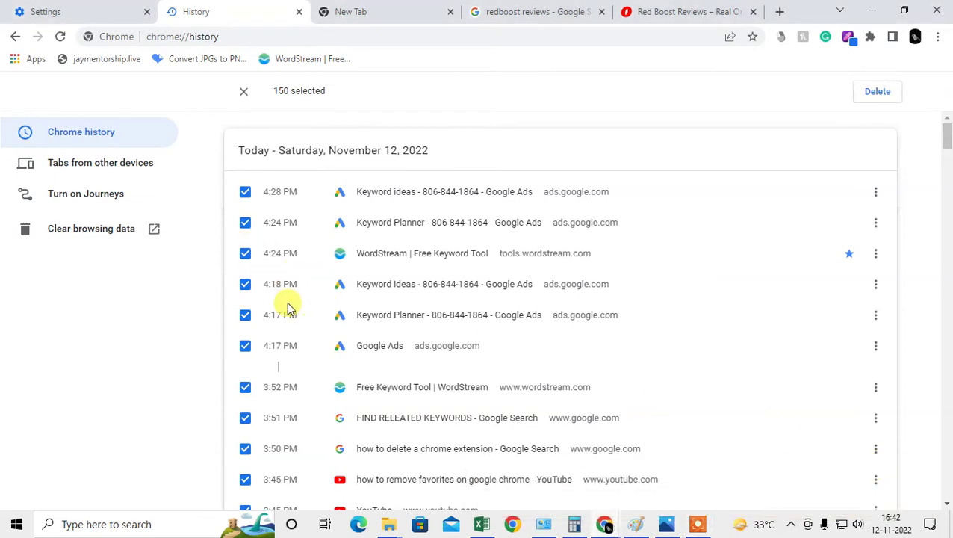
{"action": "key", "text": "ctrl+a"}
{"action": "key", "text": "ctrl+a"}
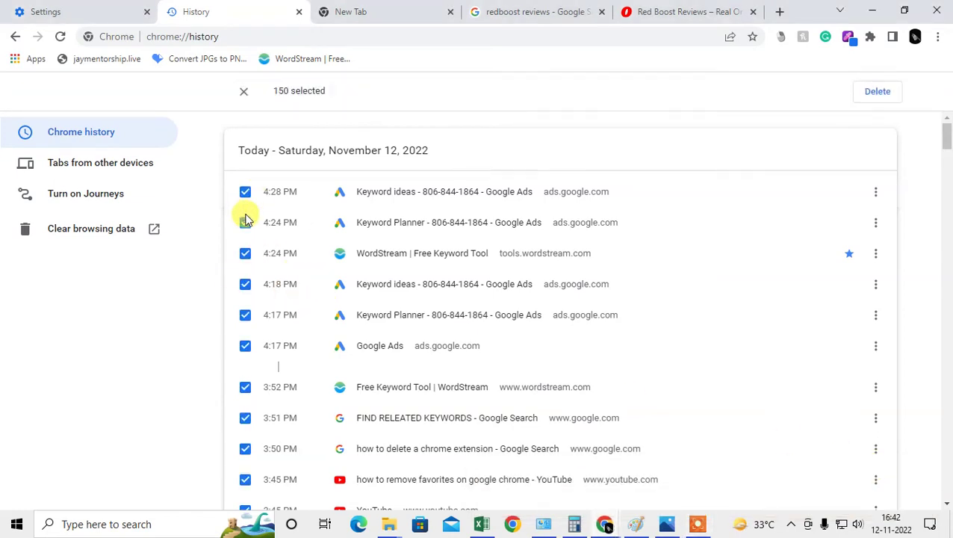
{"action": "left_click", "coordinate": [244, 91]}
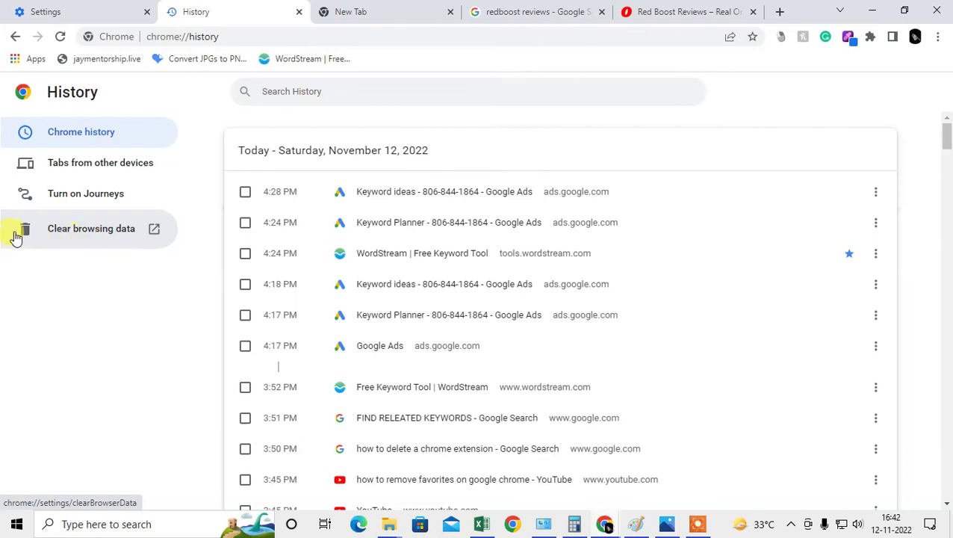
In Clear browsing data, try the Basic time ranges All time, Last 24 hours and Last 7 days.
{"action": "left_click", "coordinate": [98, 236]}
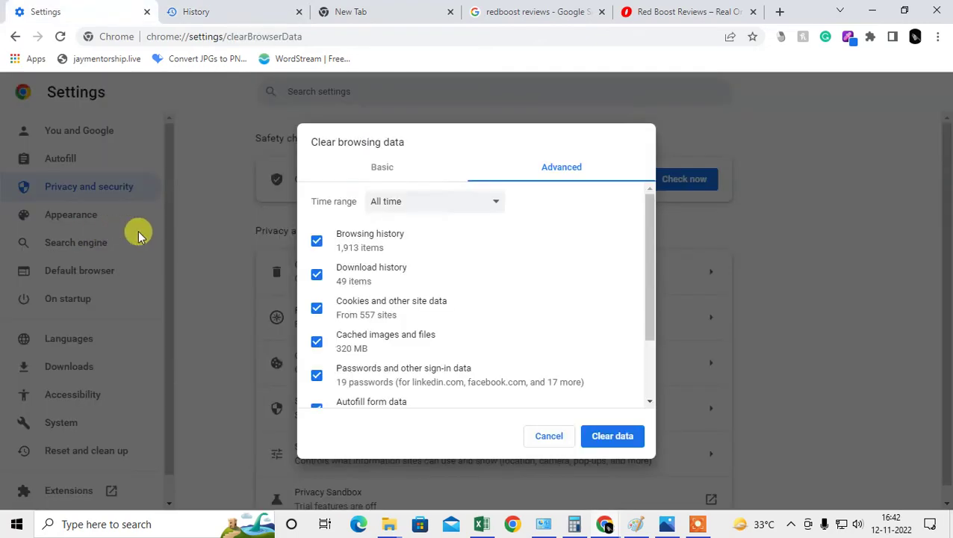
{"action": "left_click", "coordinate": [386, 206]}
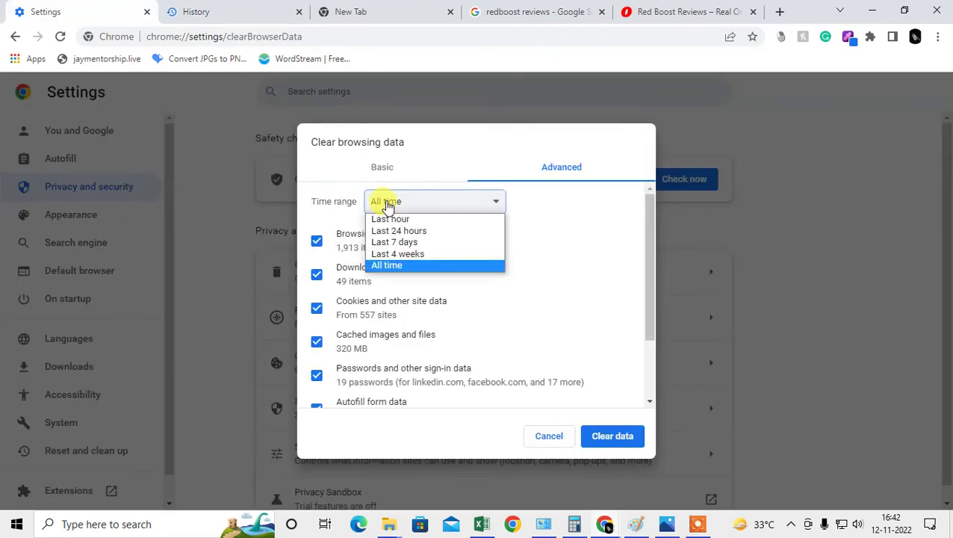
{"action": "left_click", "coordinate": [398, 266]}
{"action": "left_click", "coordinate": [396, 209]}
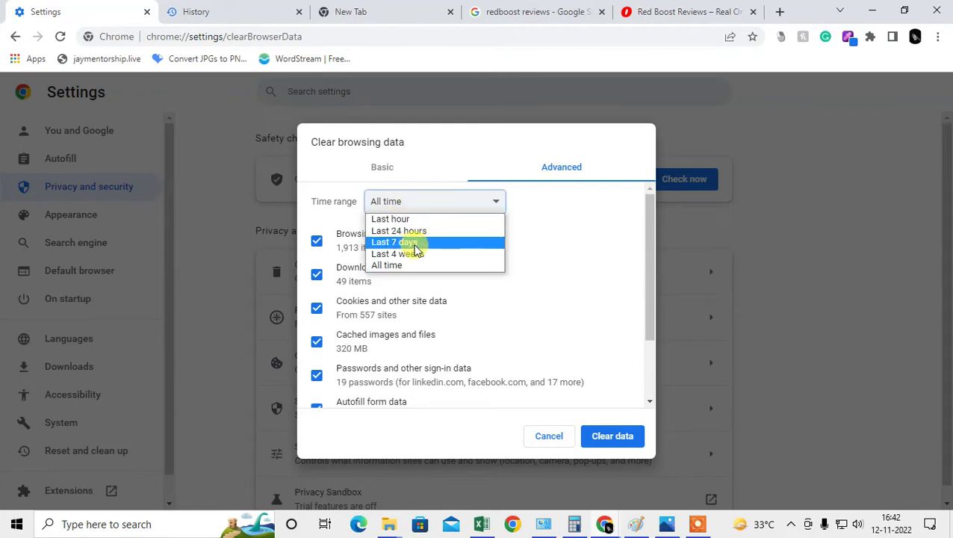
{"action": "left_click", "coordinate": [421, 247]}
{"action": "left_click", "coordinate": [373, 180]}
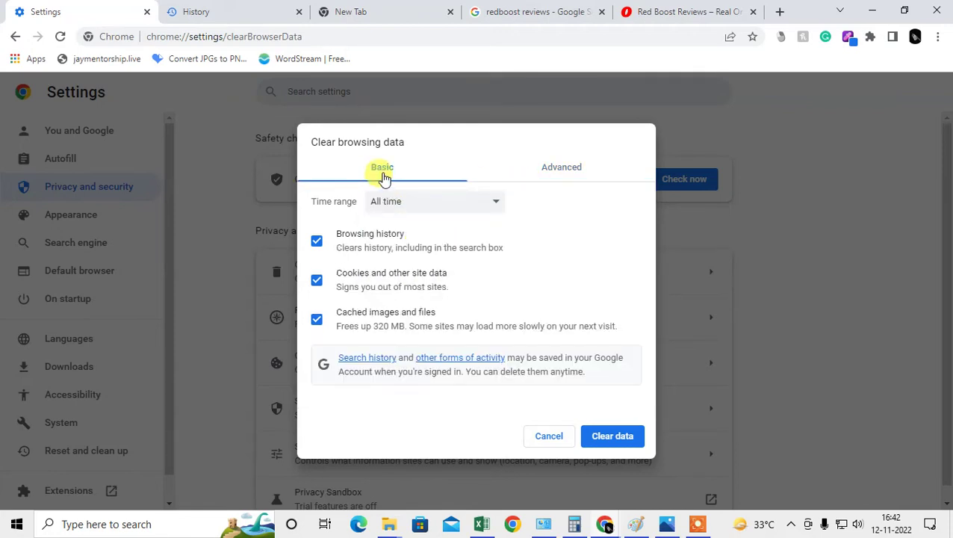
{"action": "left_click", "coordinate": [384, 206]}
{"action": "left_click", "coordinate": [396, 230]}
{"action": "left_click", "coordinate": [414, 209]}
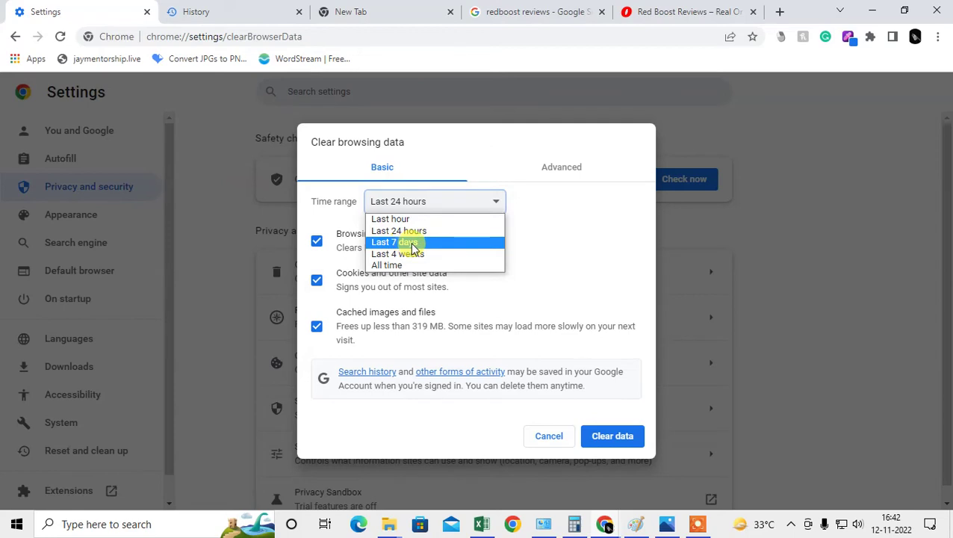
{"action": "left_click", "coordinate": [403, 243]}
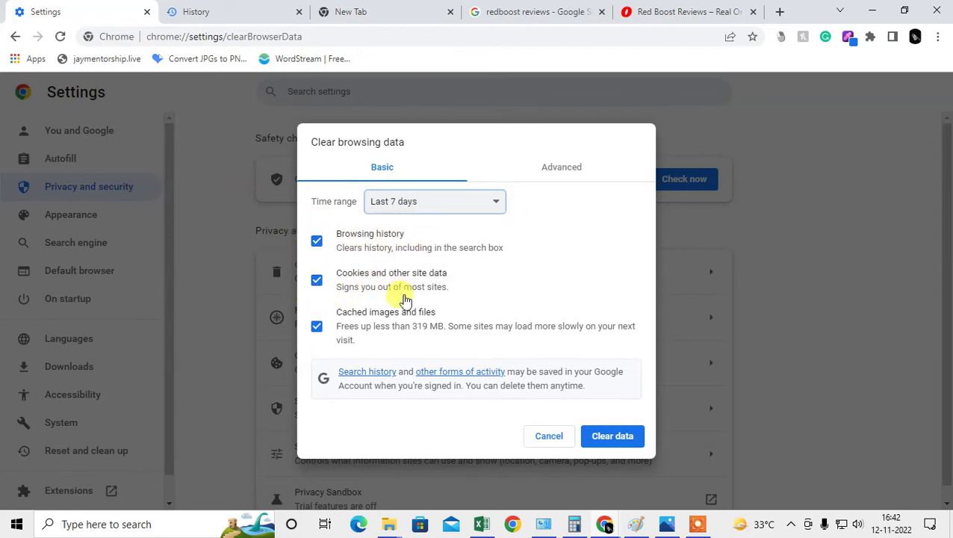
Check the Advanced tab's time range, leave it at Last 7 days, and cancel without clearing.
{"action": "left_click", "coordinate": [564, 173]}
{"action": "scroll", "coordinate": [329, 352], "scroll_direction": "down", "scroll_amount": 2}
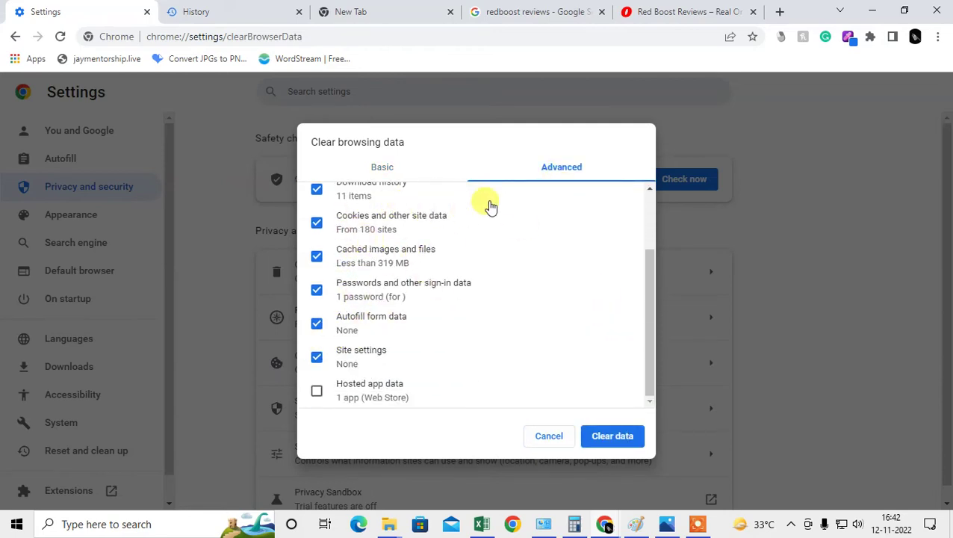
{"action": "scroll", "coordinate": [428, 226], "scroll_direction": "up", "scroll_amount": 2}
{"action": "left_click", "coordinate": [459, 207]}
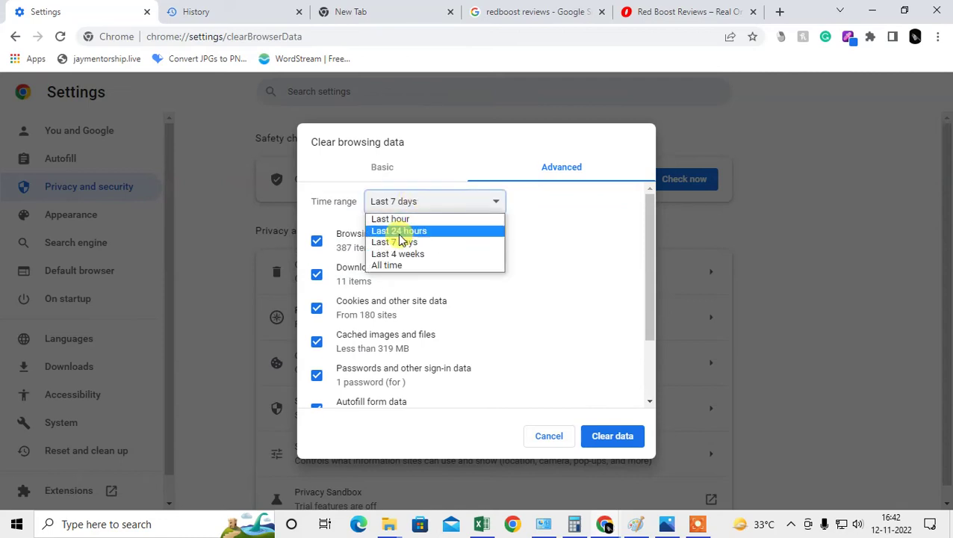
{"action": "left_click", "coordinate": [657, 128]}
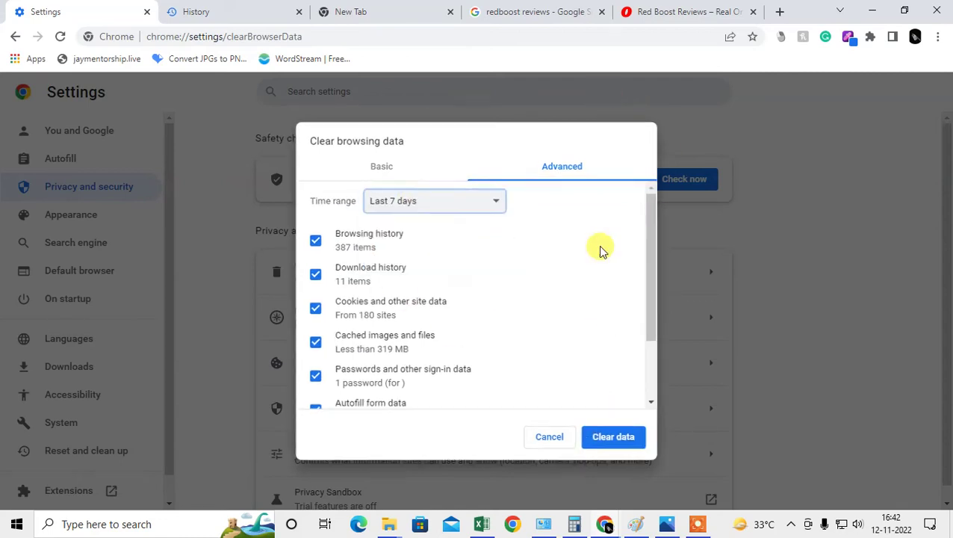
{"action": "left_click", "coordinate": [549, 436]}
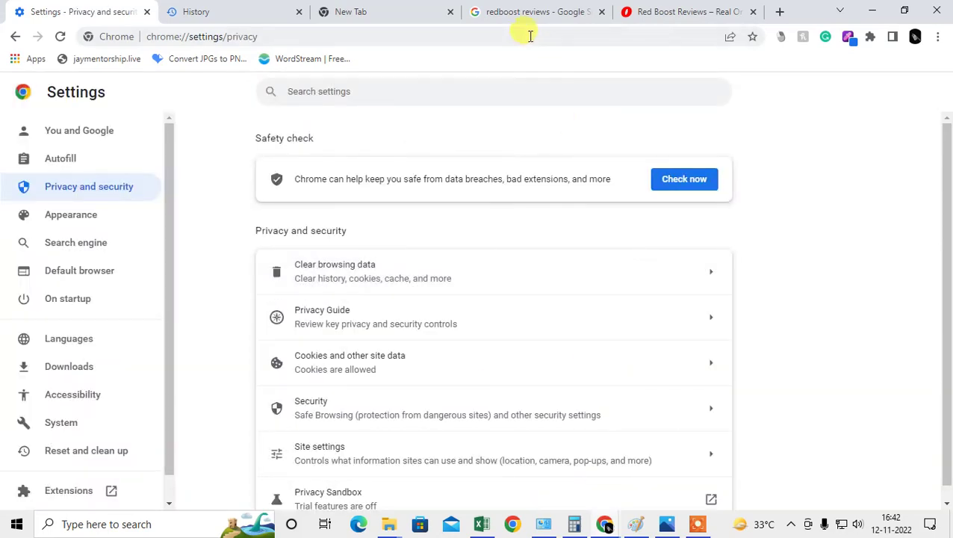
{"action": "left_click", "coordinate": [782, 12]}
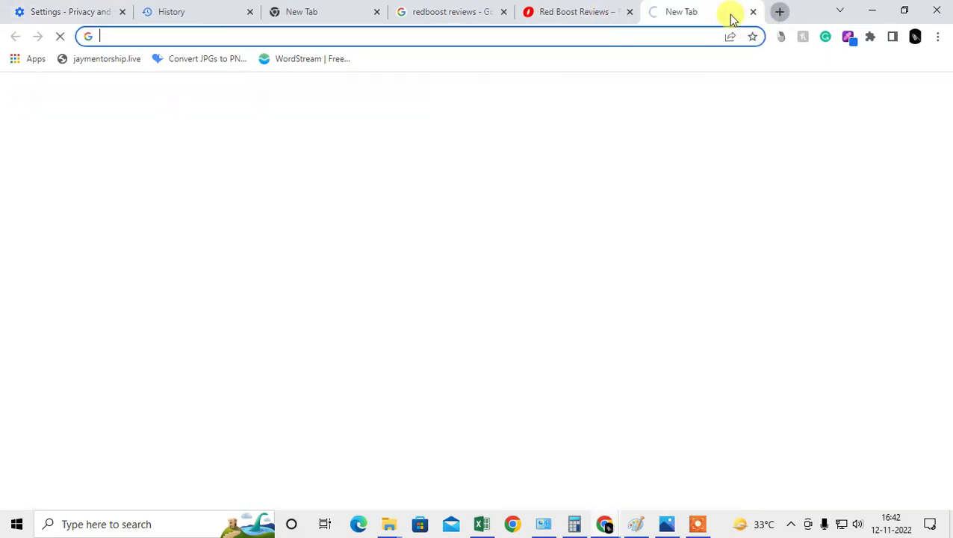
{"action": "left_click", "coordinate": [625, 12]}
{"action": "left_click", "coordinate": [500, 12]}
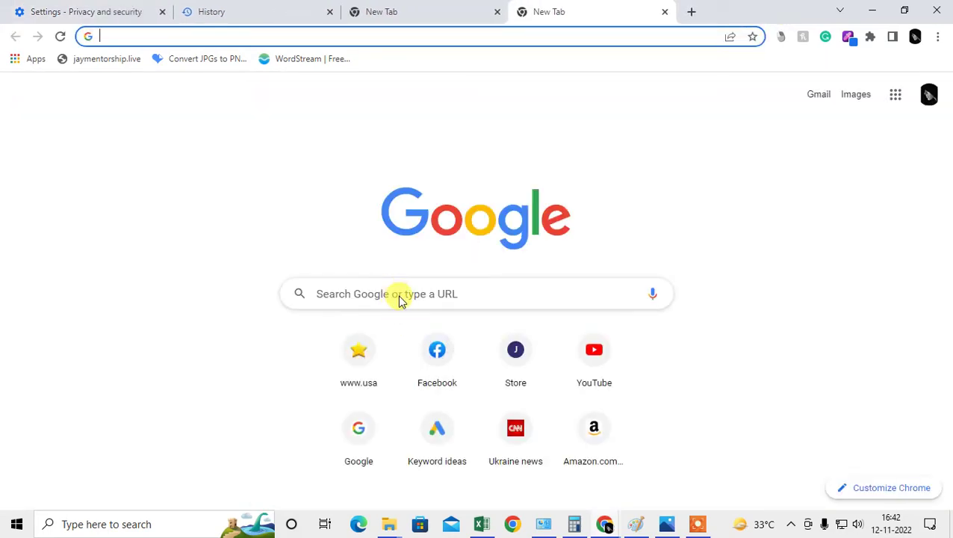
{"action": "left_click", "coordinate": [398, 293]}
{"action": "scroll", "coordinate": [456, 360], "scroll_direction": "down", "scroll_amount": 1}
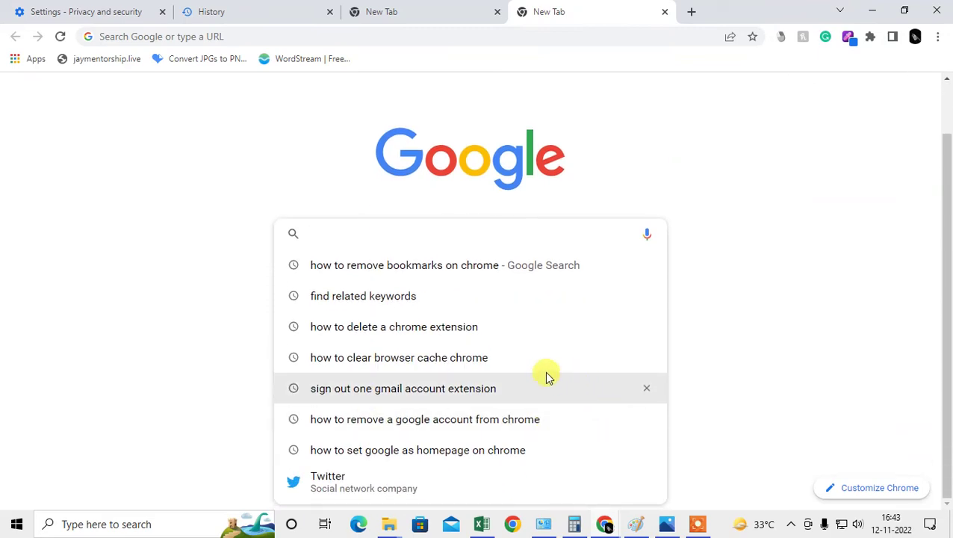
{"action": "left_click", "coordinate": [717, 136]}
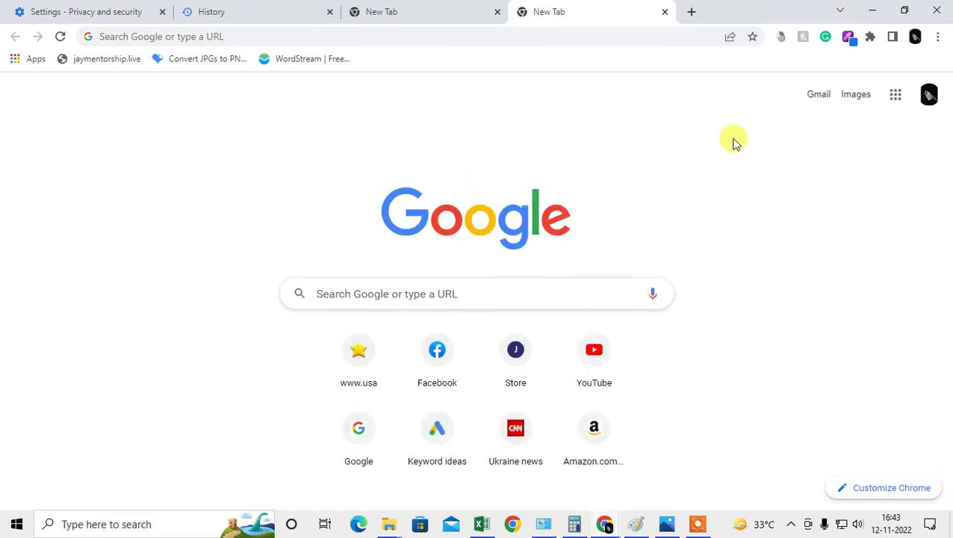
Go from the profile avatar to Manage your Google Account, Data & privacy, then Web & App Activity.
{"action": "left_click", "coordinate": [929, 97]}
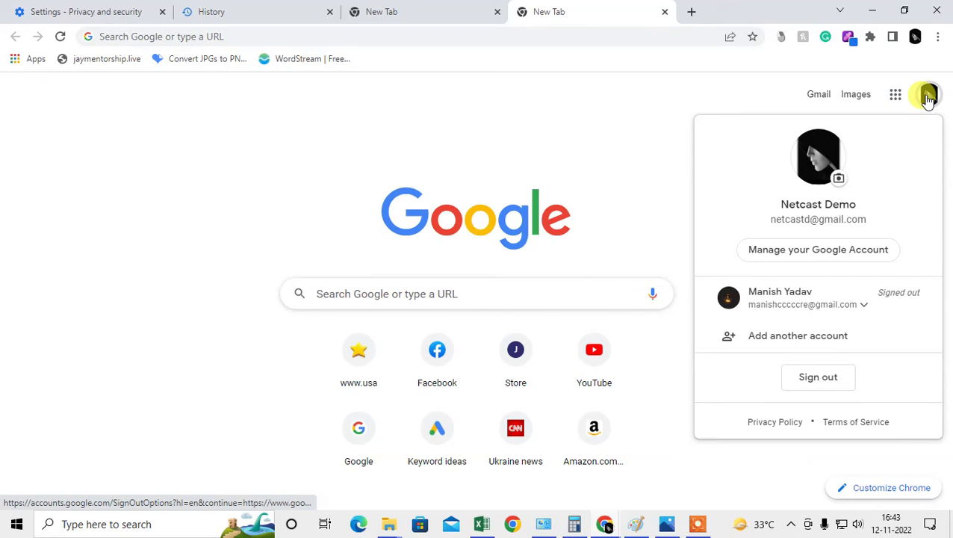
{"action": "left_click", "coordinate": [783, 253]}
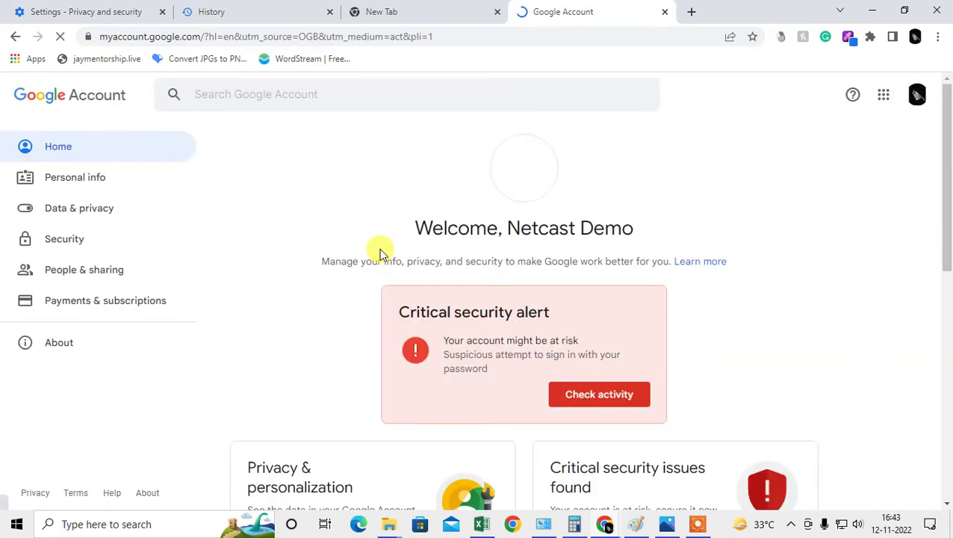
{"action": "left_click", "coordinate": [103, 215]}
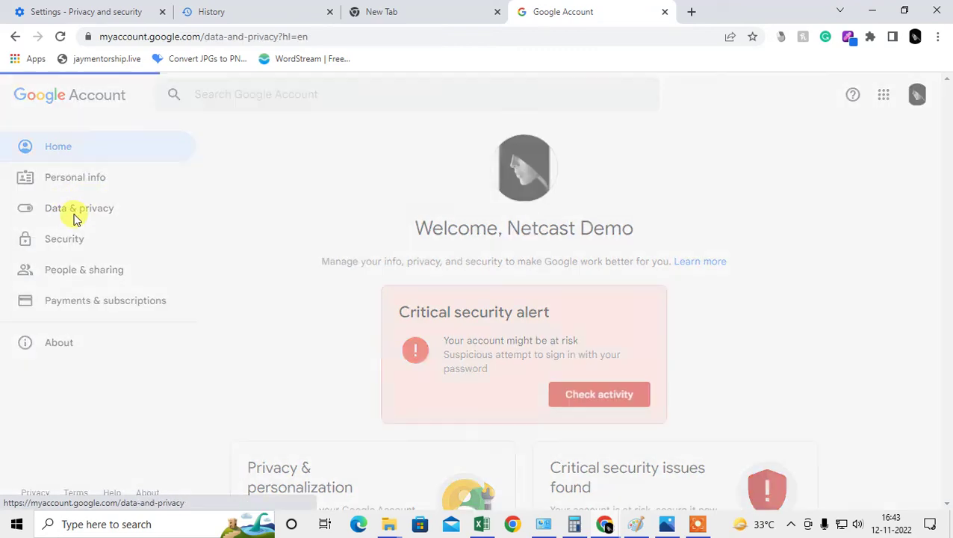
{"action": "scroll", "coordinate": [487, 292], "scroll_direction": "down", "scroll_amount": 10}
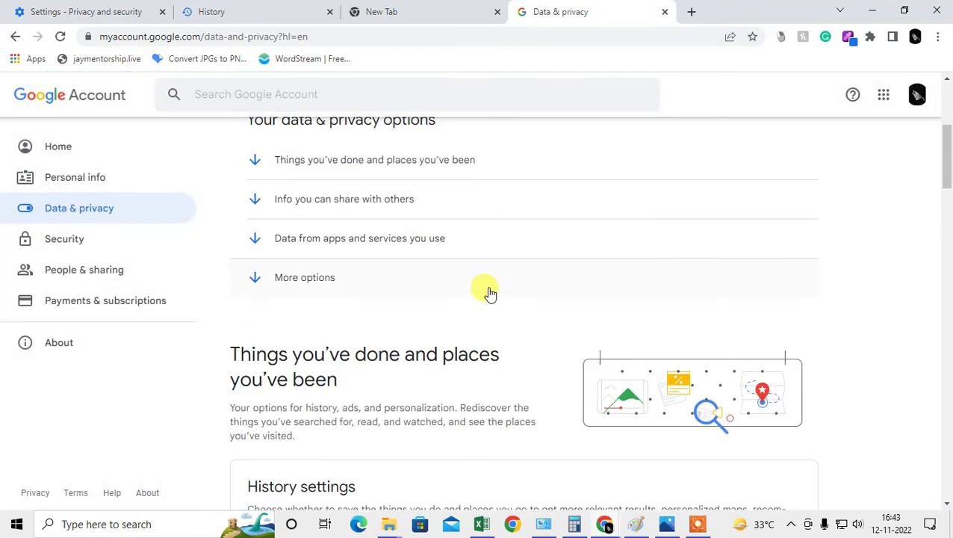
{"action": "scroll", "coordinate": [438, 289], "scroll_direction": "up", "scroll_amount": 2}
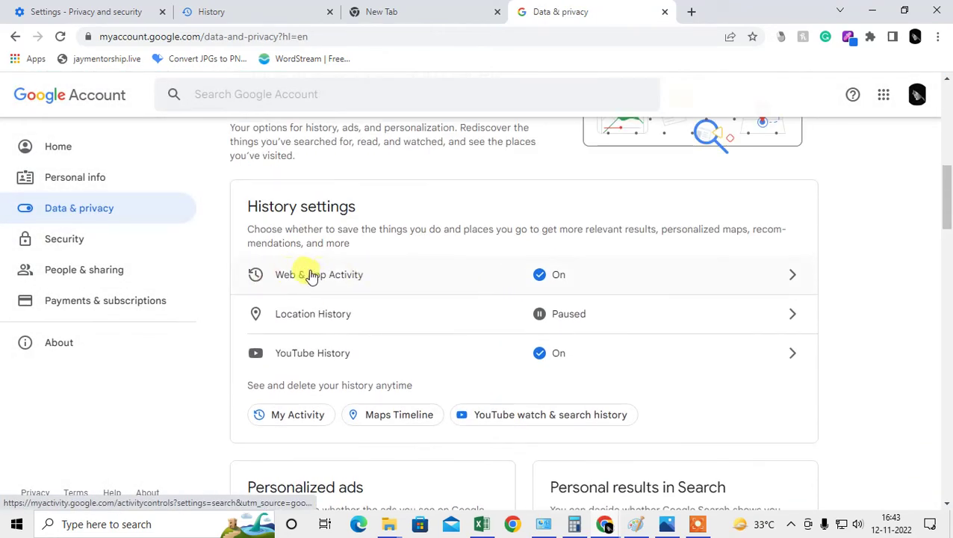
{"action": "left_click", "coordinate": [606, 285]}
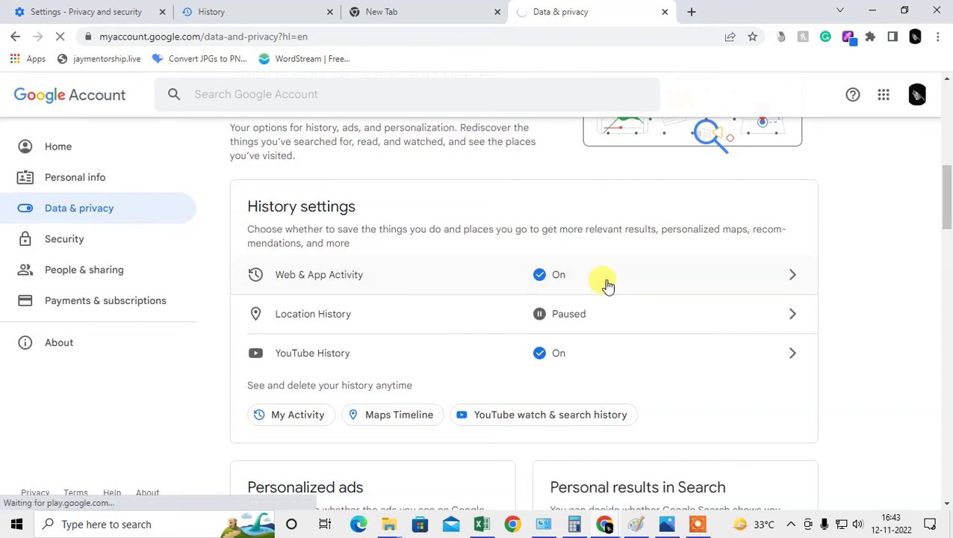
{"action": "scroll", "coordinate": [480, 267], "scroll_direction": "down", "scroll_amount": 5}
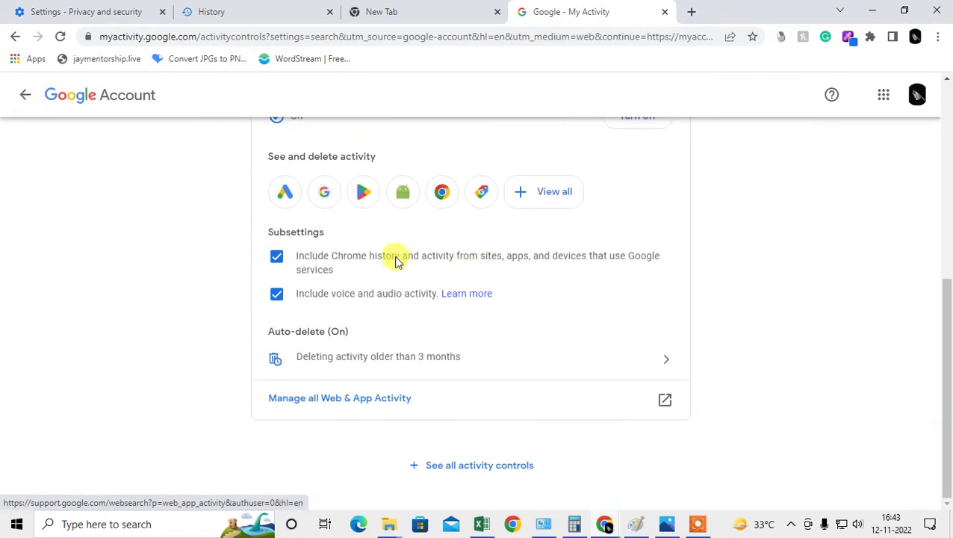
{"action": "scroll", "coordinate": [396, 257], "scroll_direction": "up", "scroll_amount": 2}
View all saved Web & App Activity and look at the Delete options without deleting.
{"action": "left_click", "coordinate": [549, 334]}
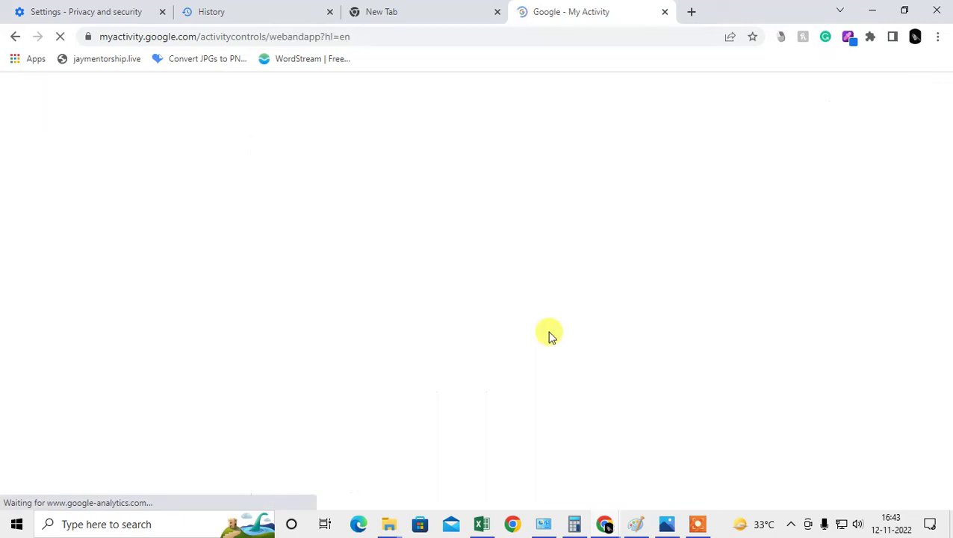
{"action": "scroll", "coordinate": [522, 334], "scroll_direction": "down", "scroll_amount": 5}
{"action": "scroll", "coordinate": [493, 329], "scroll_direction": "up", "scroll_amount": 2}
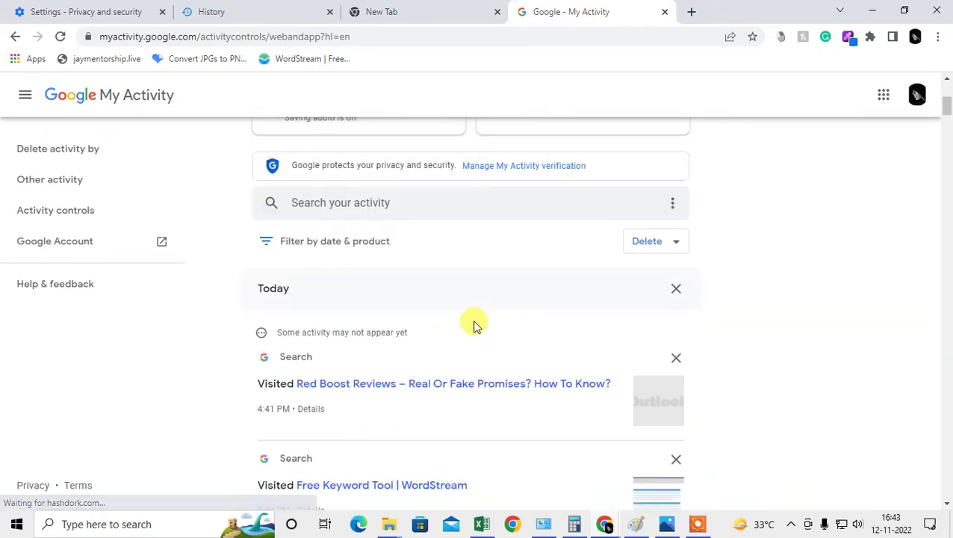
{"action": "scroll", "coordinate": [473, 323], "scroll_direction": "up", "scroll_amount": 1}
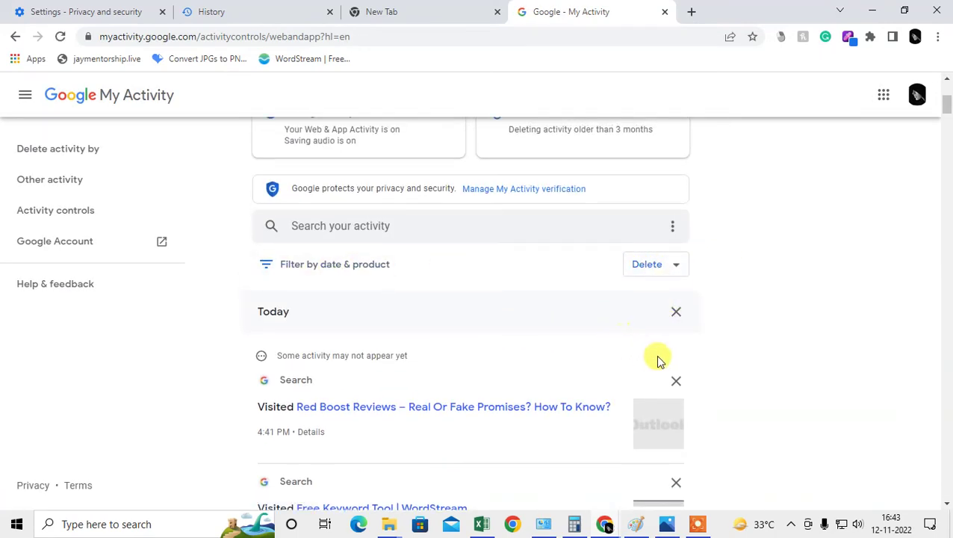
{"action": "left_click", "coordinate": [673, 266]}
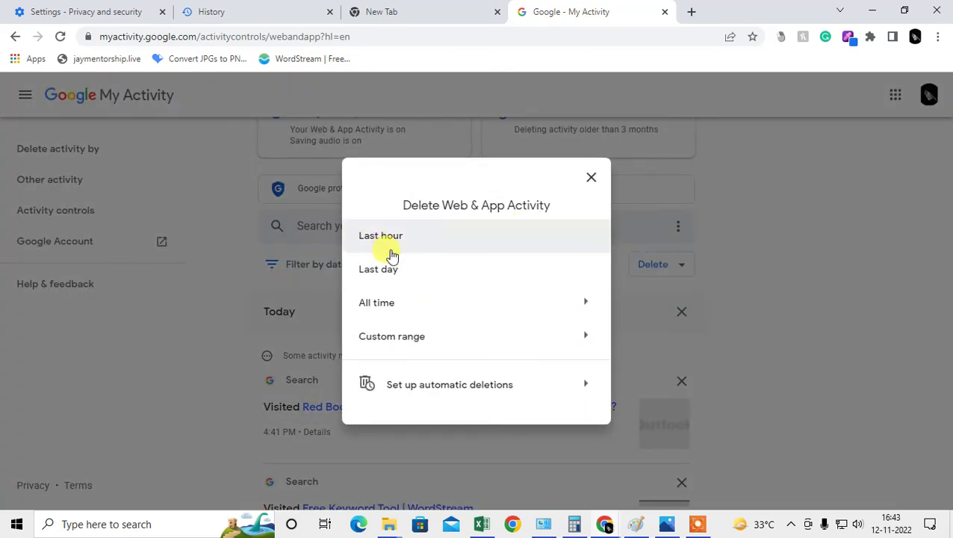
{"action": "left_click", "coordinate": [591, 178]}
{"action": "scroll", "coordinate": [590, 282], "scroll_direction": "up", "scroll_amount": 2}
{"action": "scroll", "coordinate": [590, 348], "scroll_direction": "up", "scroll_amount": 2}
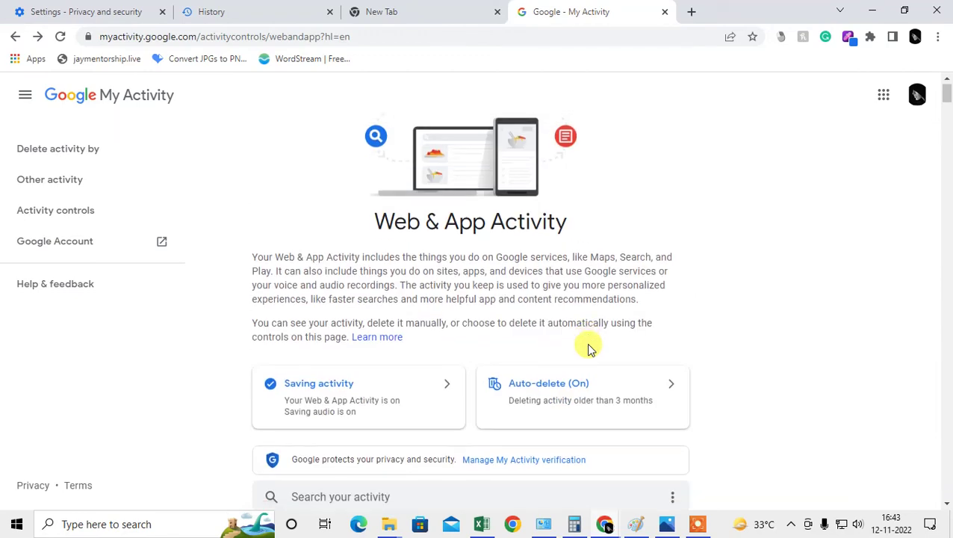
{"action": "scroll", "coordinate": [589, 347], "scroll_direction": "down", "scroll_amount": 5}
{"action": "scroll", "coordinate": [589, 345], "scroll_direction": "up", "scroll_amount": 5}
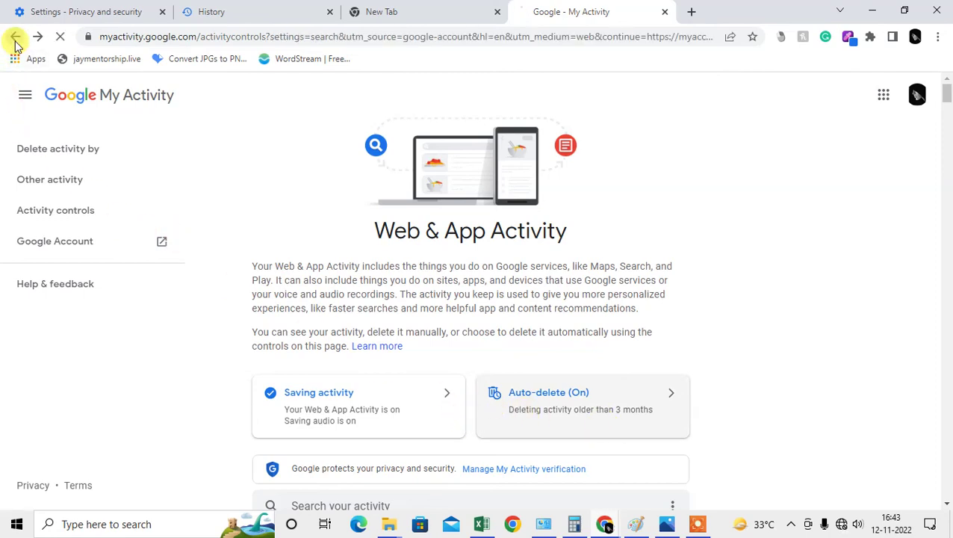
Return to the activity page and look at the date and product filter without applying it.
{"action": "key", "text": "alt+Left"}
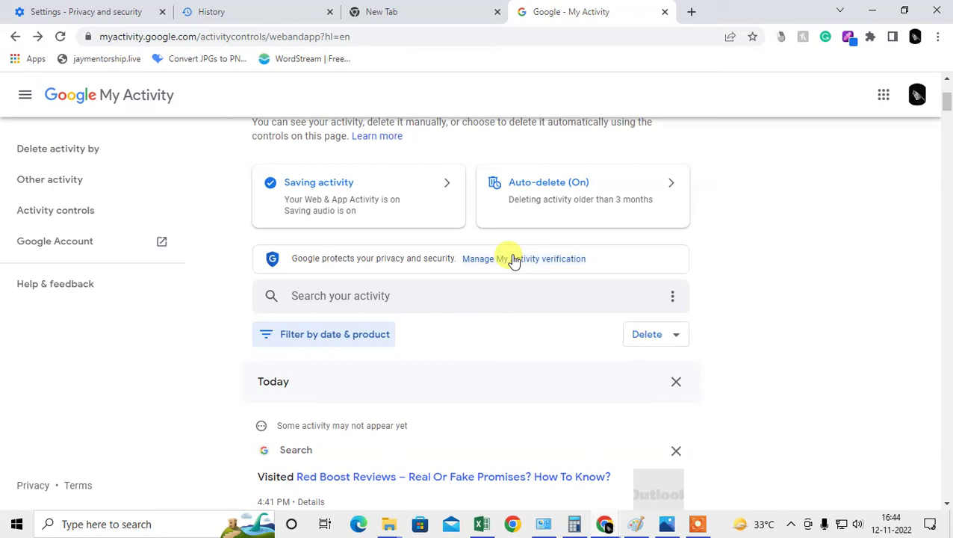
{"action": "left_click", "coordinate": [270, 269]}
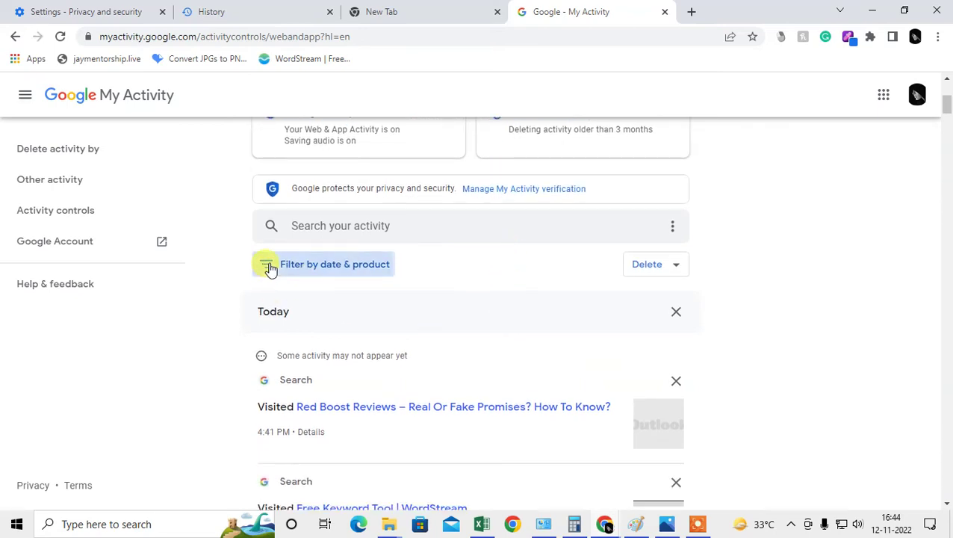
{"action": "left_click", "coordinate": [716, 204]}
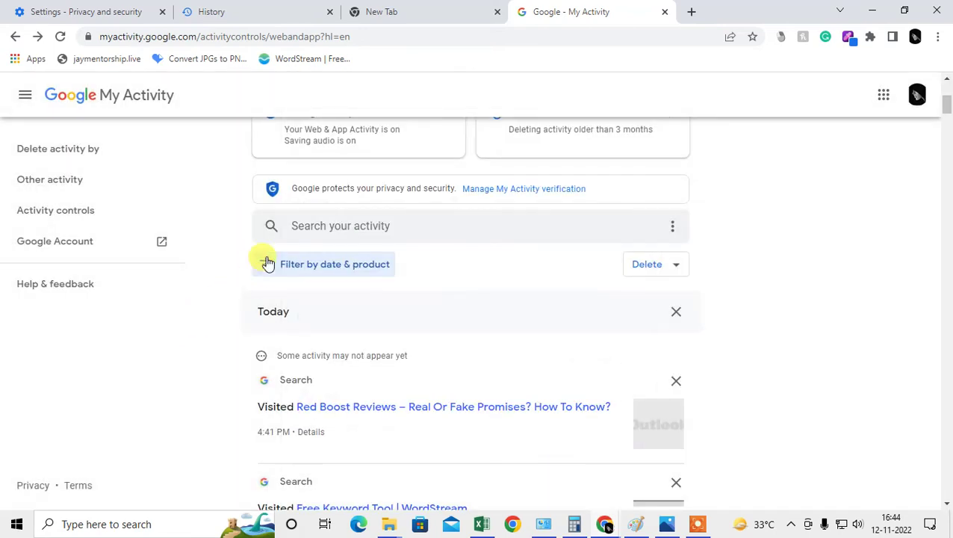
Tick Chrome and Search under Filter by date & product and apply the filter.
{"action": "left_click", "coordinate": [275, 266]}
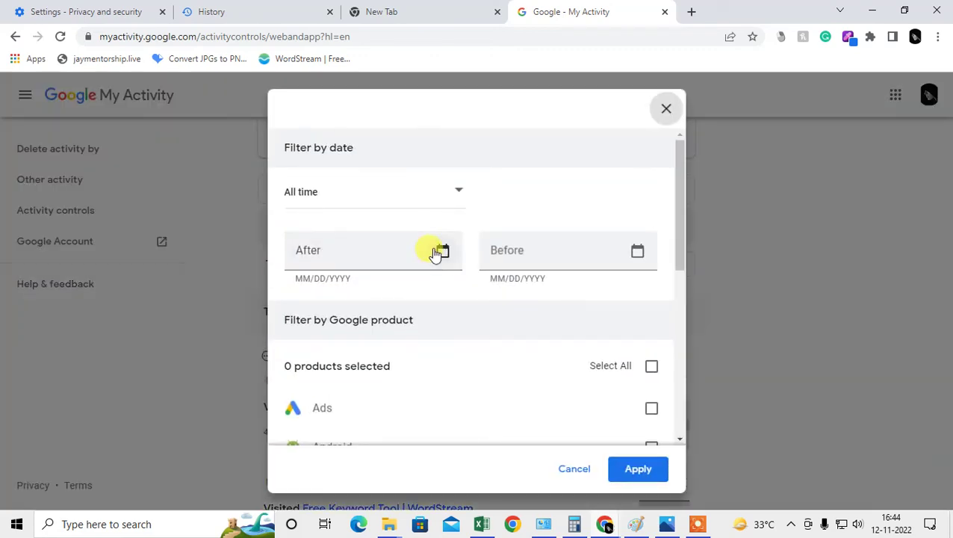
{"action": "scroll", "coordinate": [537, 323], "scroll_direction": "down", "scroll_amount": 5}
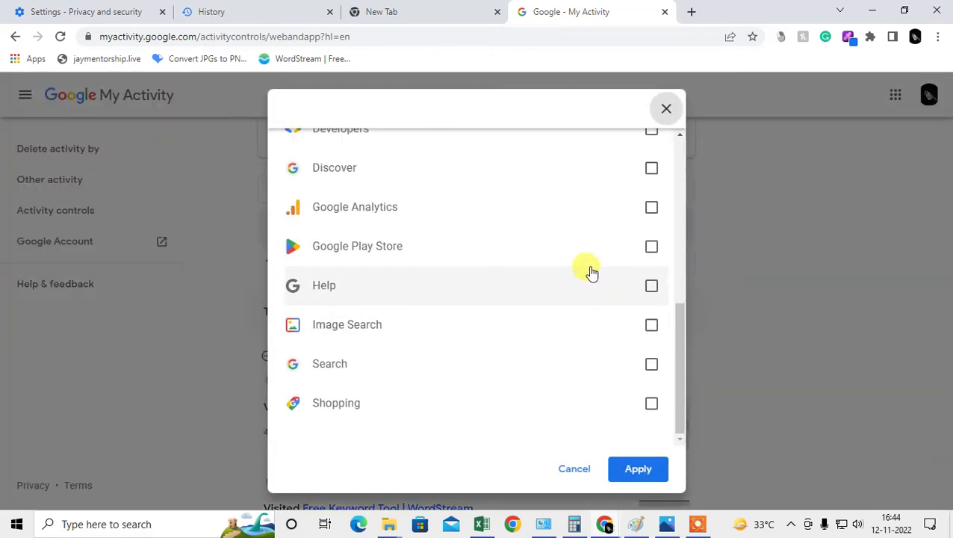
{"action": "scroll", "coordinate": [598, 270], "scroll_direction": "up", "scroll_amount": 2}
{"action": "left_click", "coordinate": [650, 161]}
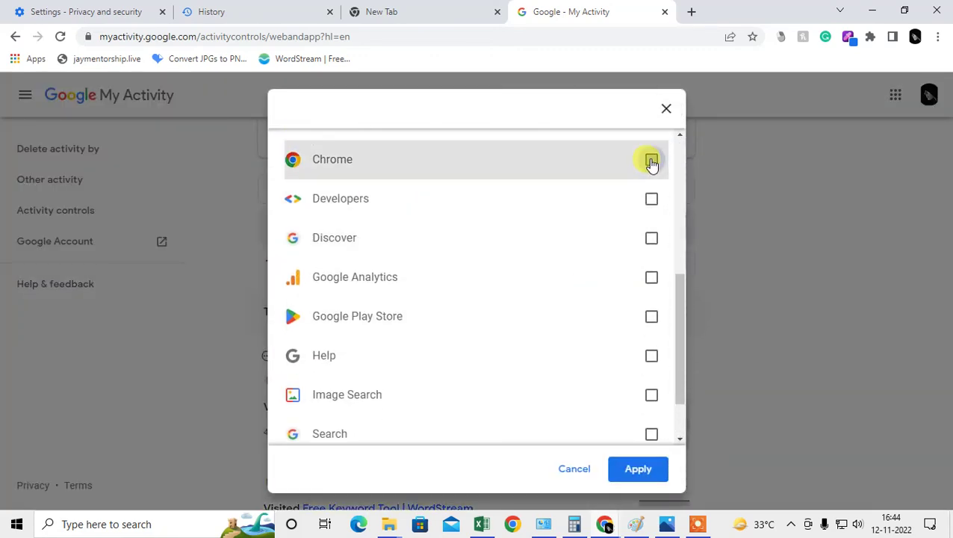
{"action": "scroll", "coordinate": [553, 320], "scroll_direction": "down", "scroll_amount": 2}
{"action": "left_click", "coordinate": [652, 363]}
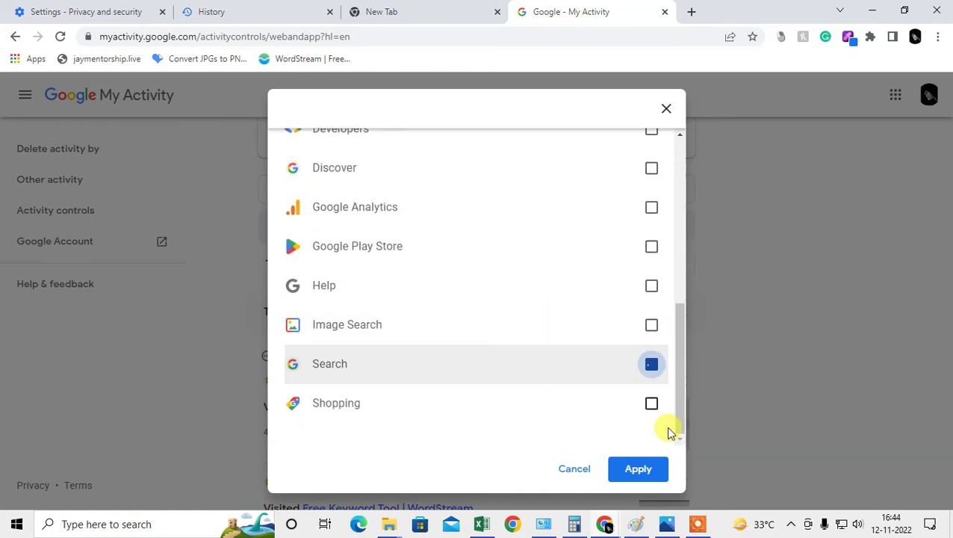
{"action": "left_click", "coordinate": [639, 469]}
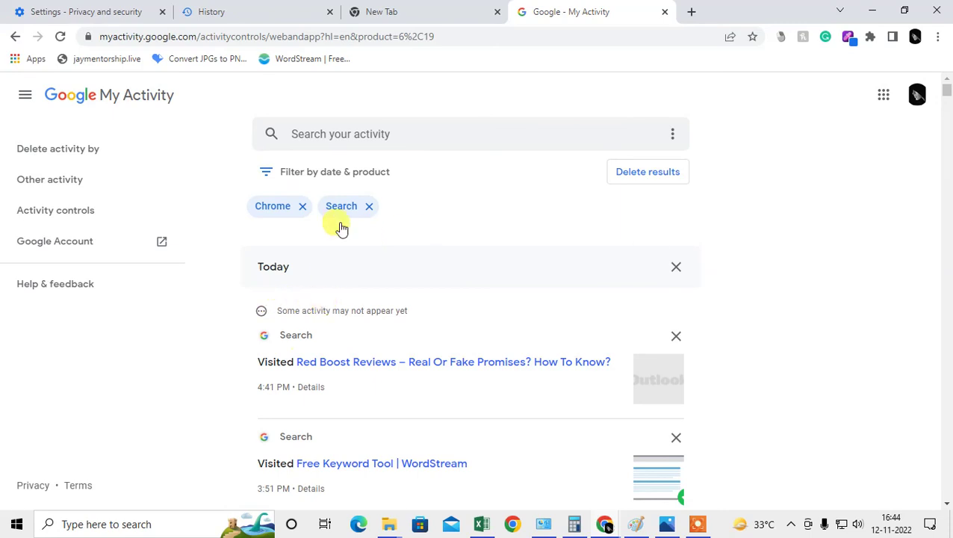
Permanently delete all filtered Chrome and Search results and dismiss the confirmation.
{"action": "left_click", "coordinate": [658, 181]}
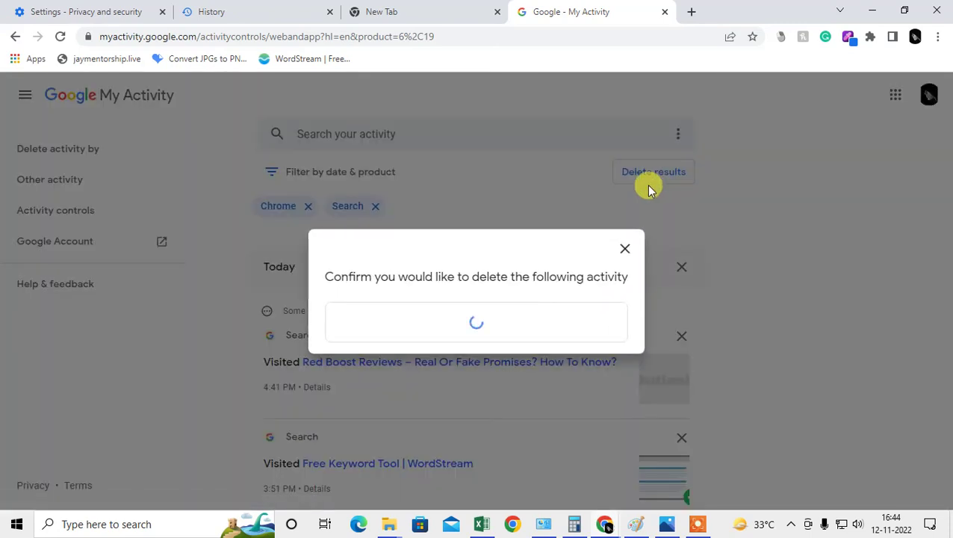
{"action": "scroll", "coordinate": [500, 264], "scroll_direction": "down", "scroll_amount": 2}
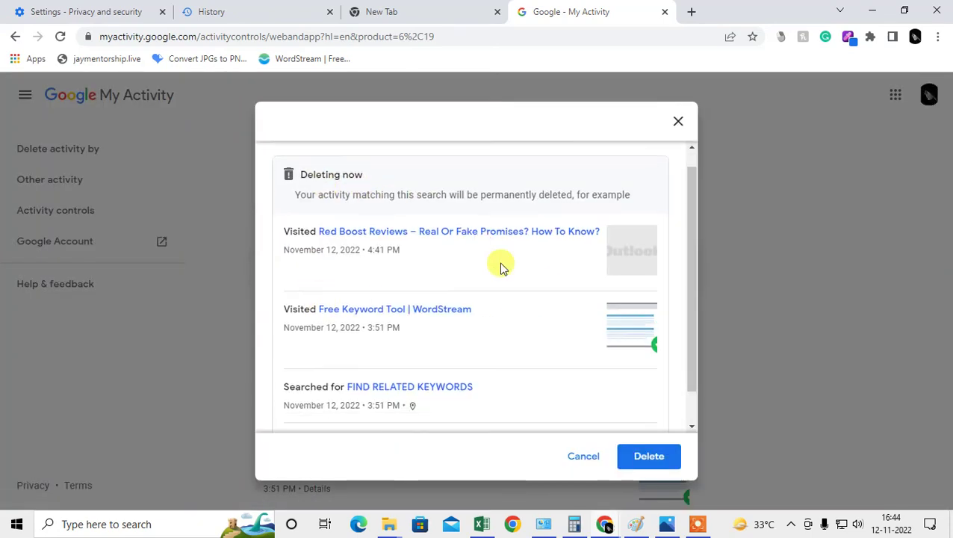
{"action": "left_click", "coordinate": [652, 456]}
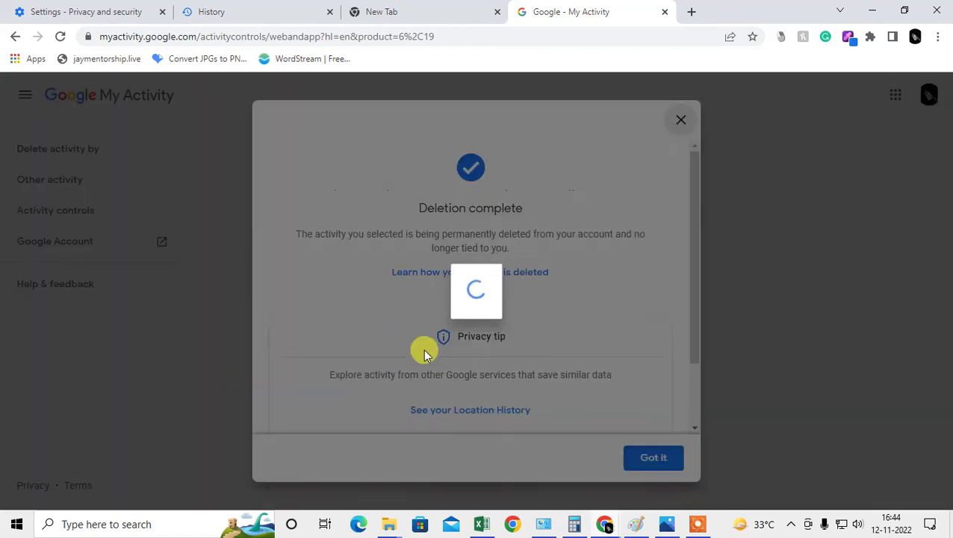
{"action": "scroll", "coordinate": [523, 373], "scroll_direction": "down", "scroll_amount": 2}
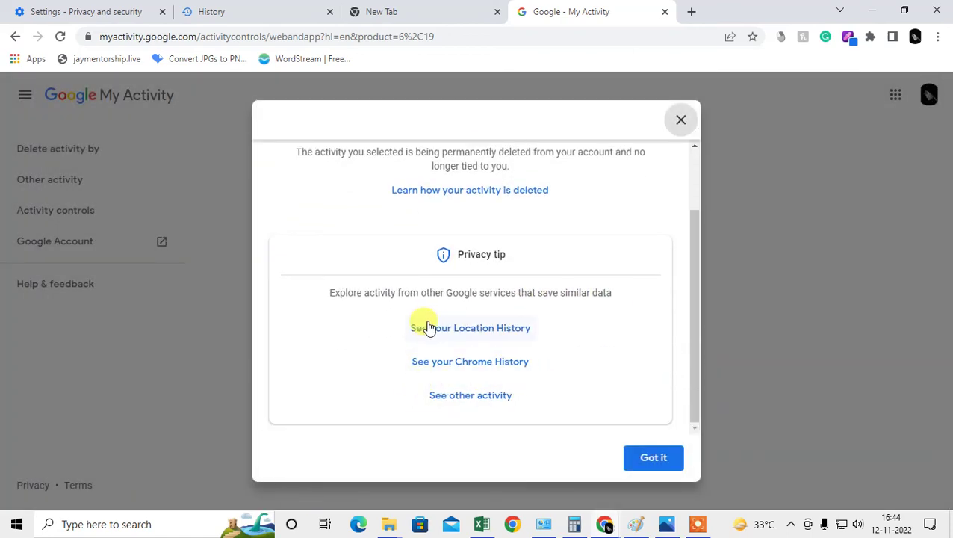
{"action": "left_click", "coordinate": [644, 461]}
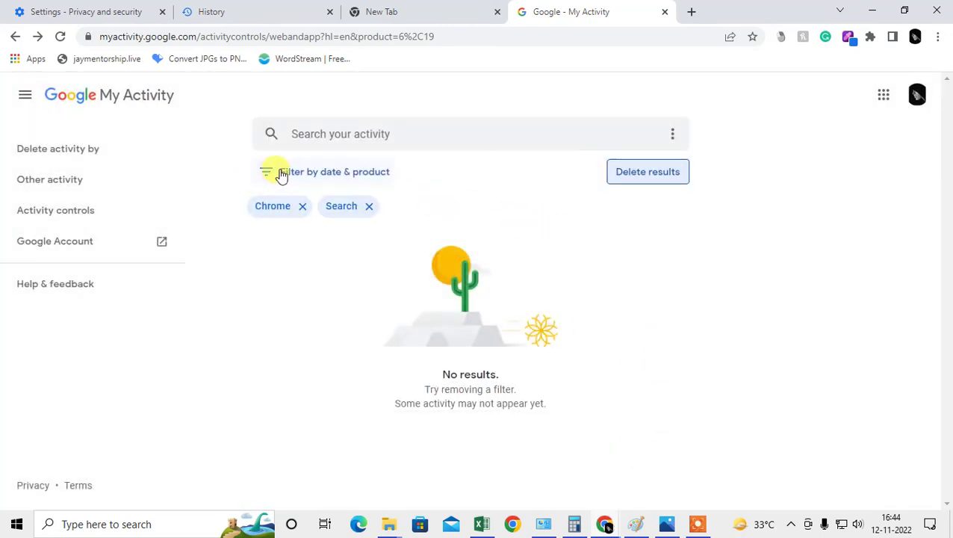
Check a new tab's search box for leftover suggestions, then close Chrome.
{"action": "left_click", "coordinate": [686, 10]}
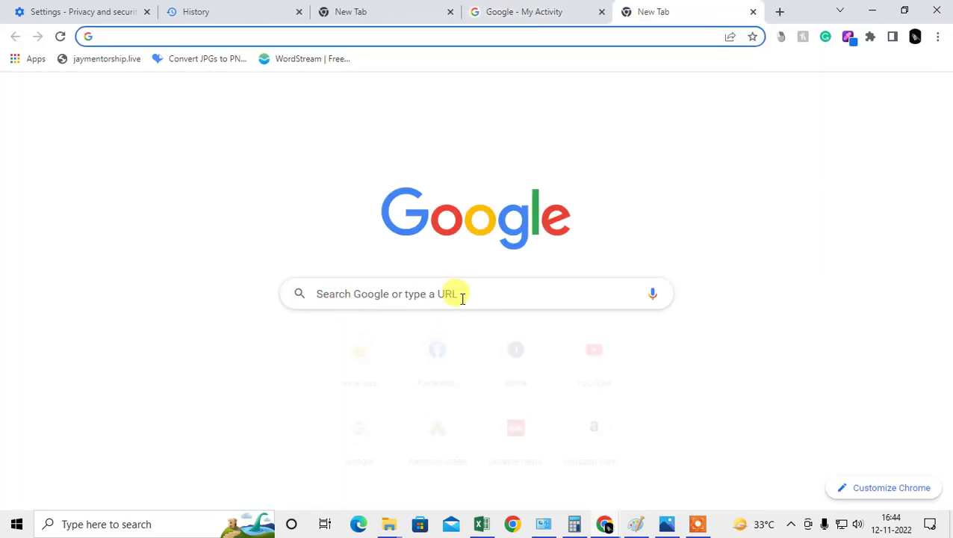
{"action": "left_click", "coordinate": [452, 295]}
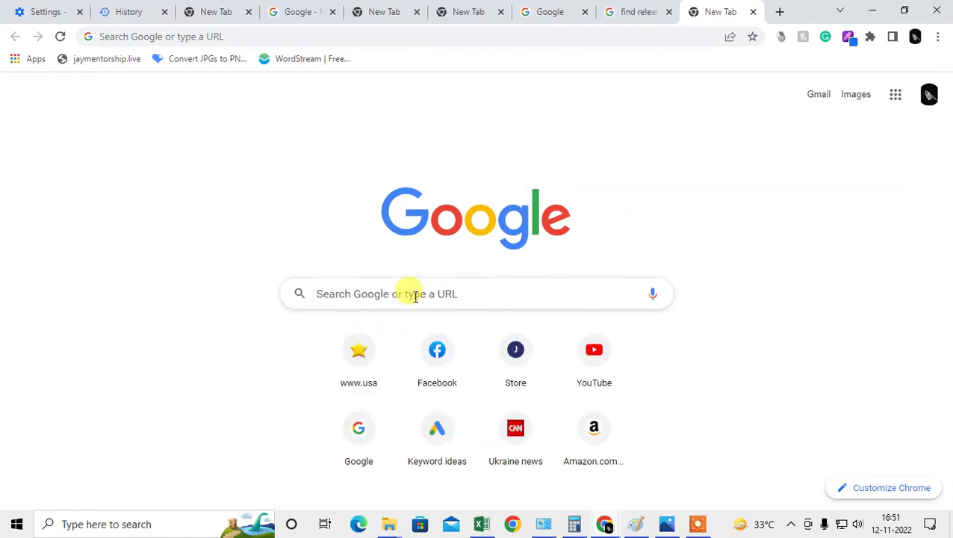
{"action": "key", "text": "super+d"}
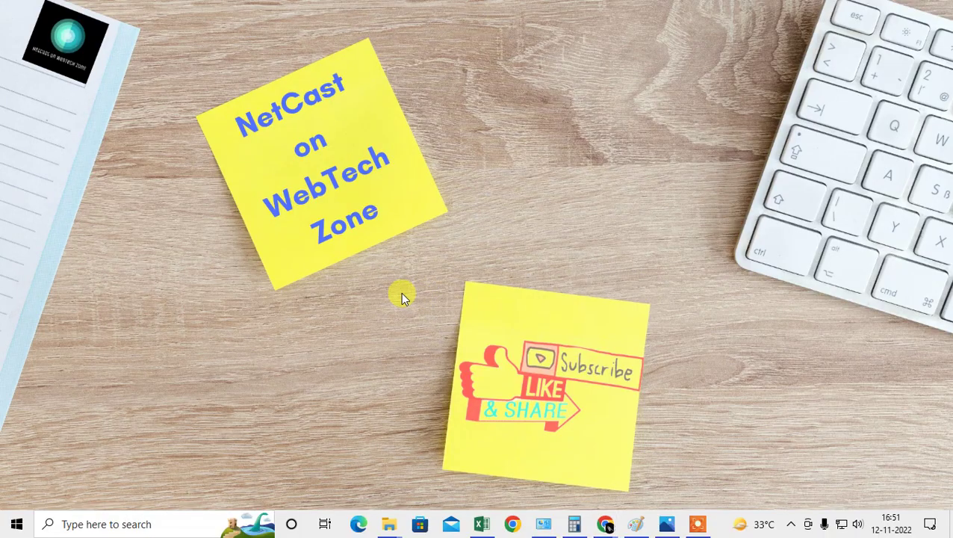